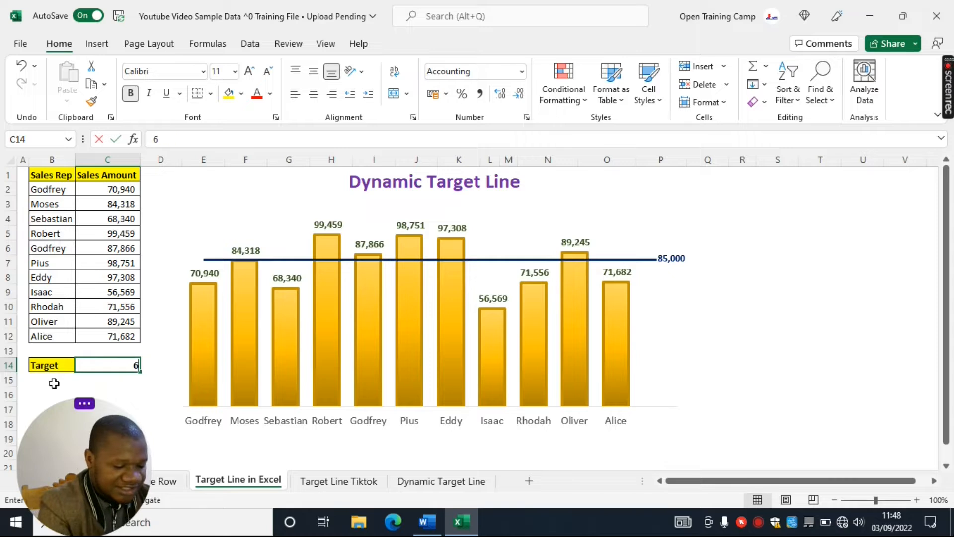
# Set the Target value in C14 to 65,000, followed by 100,000, to move the target line on the finished chart
pyautogui.write('000')
pyautogui.press('Return')
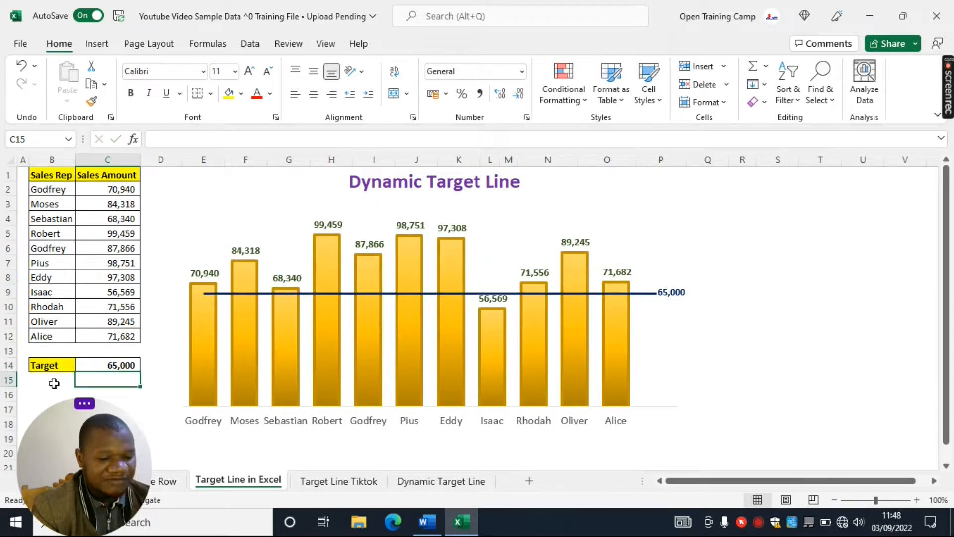
pyautogui.click(100, 364)
pyautogui.write('1')
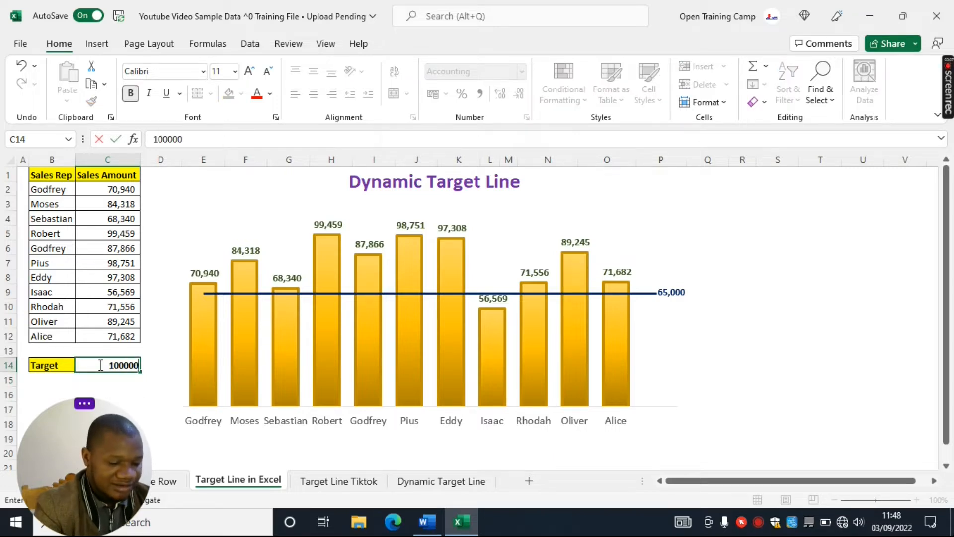
pyautogui.write('00,000')
pyautogui.press('Return')
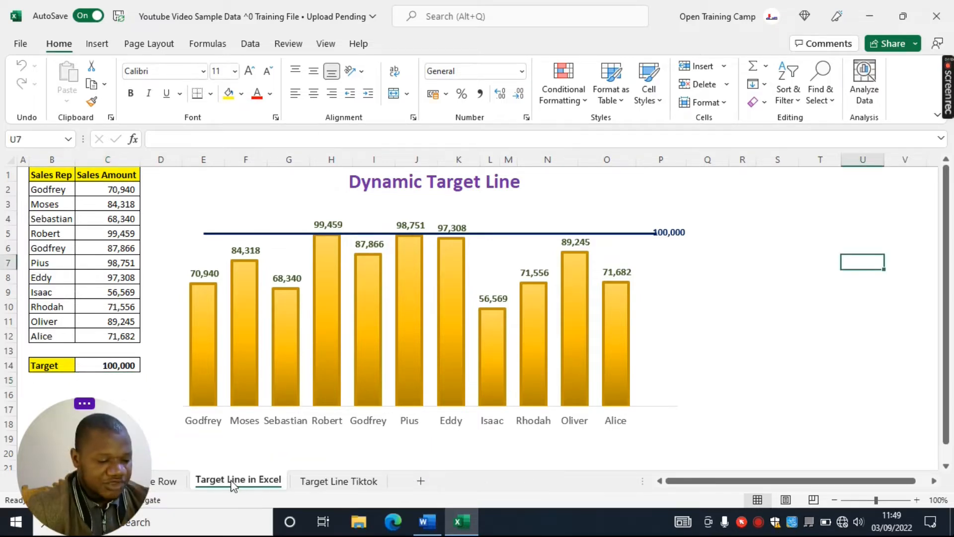
# Create a copy of the Target Line in Excel sheet at the end of the workbook
pyautogui.rightClick(234, 485)
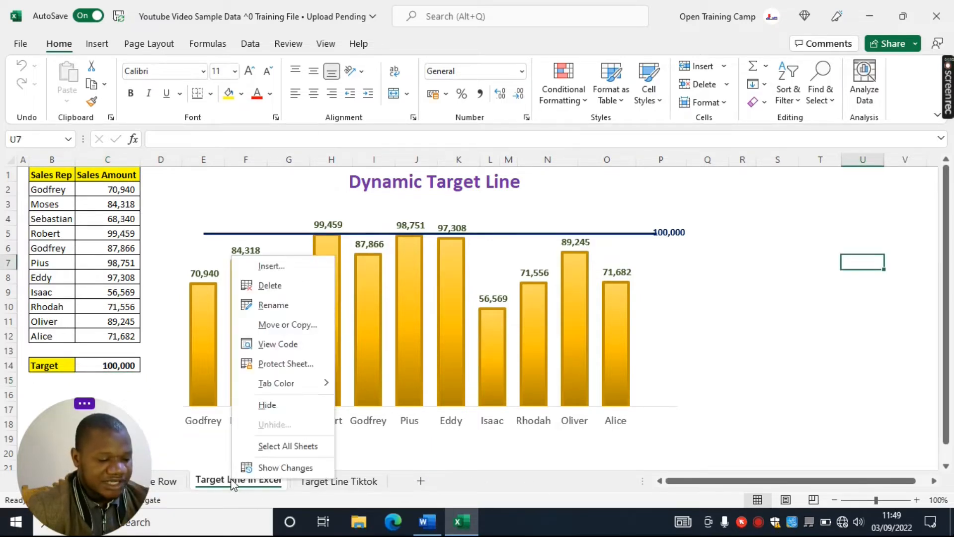
pyautogui.click(288, 326)
pyautogui.click(201, 403)
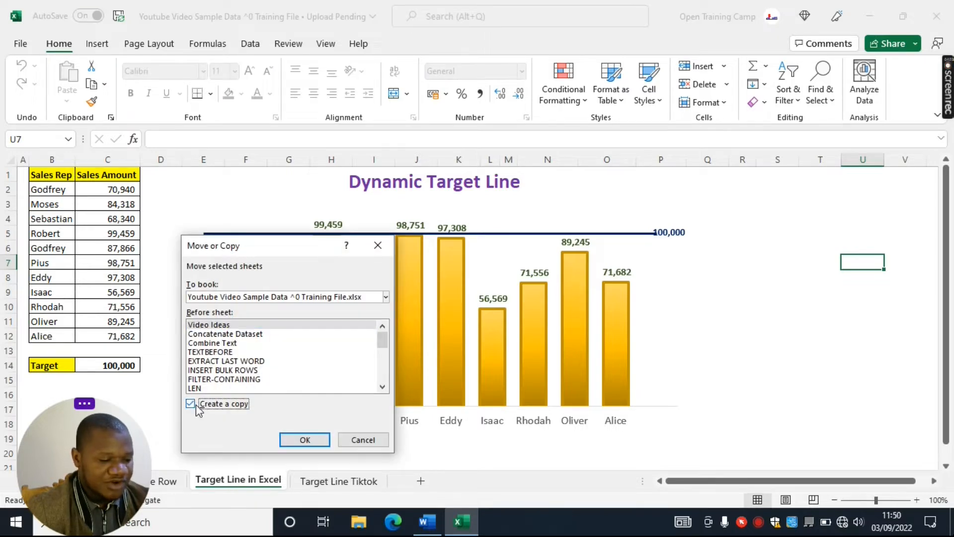
pyautogui.moveTo(385, 338); pyautogui.dragTo(386, 383)
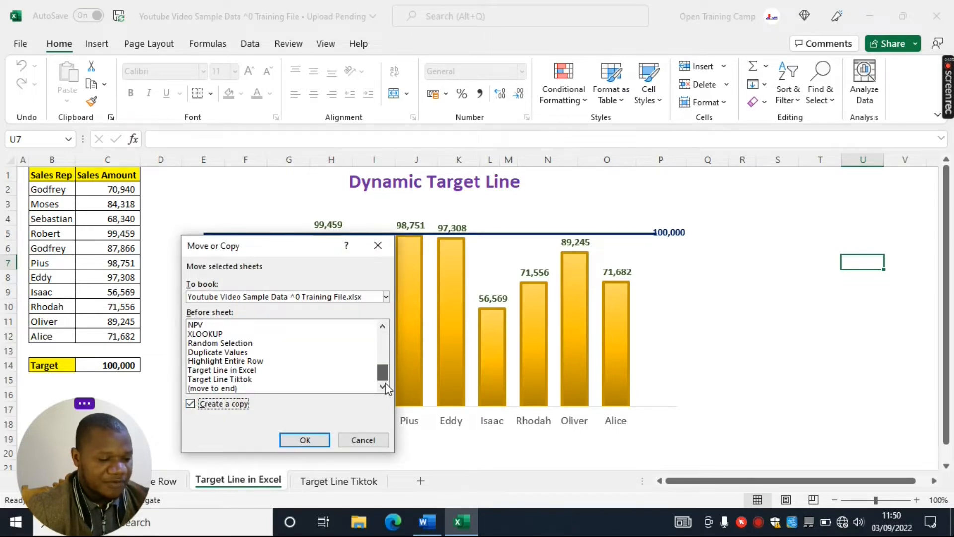
pyautogui.click(214, 388)
pyautogui.click(303, 440)
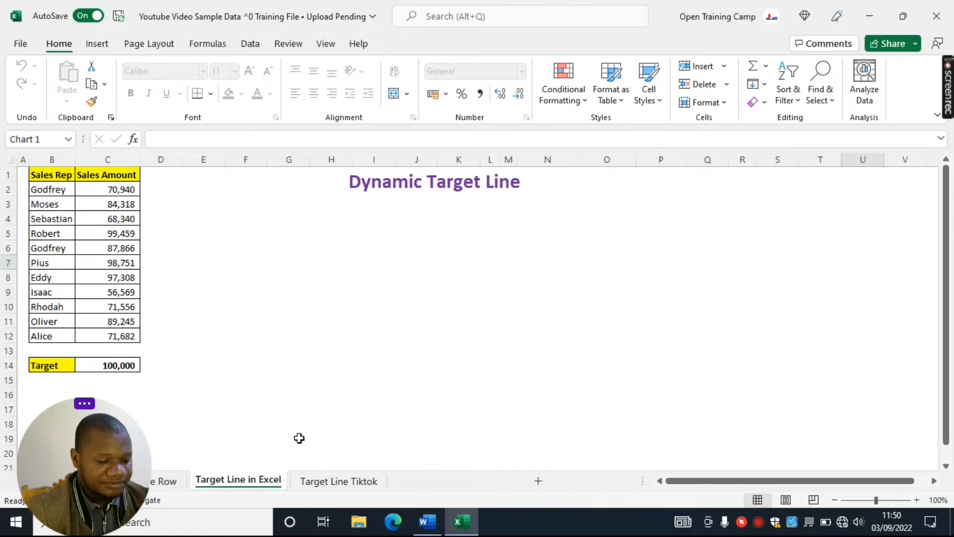
# Rename the copied sheet as Dynamic Target Line
pyautogui.rightClick(433, 480)
pyautogui.click(480, 311)
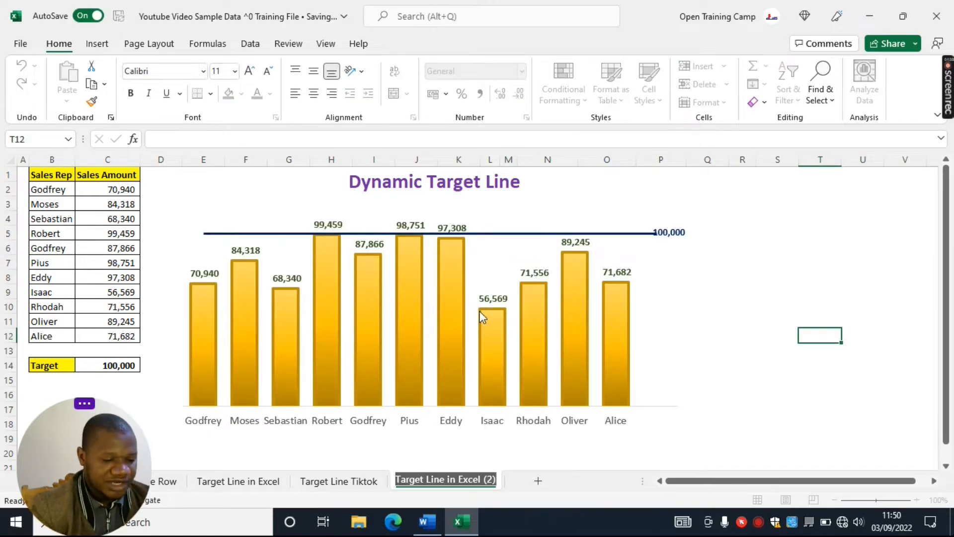
pyautogui.press('BackSpace')
pyautogui.write('Dynamic Target Line')
pyautogui.press('Return')
# Delete the existing chart from the Dynamic Target Line sheet
pyautogui.click(602, 196)
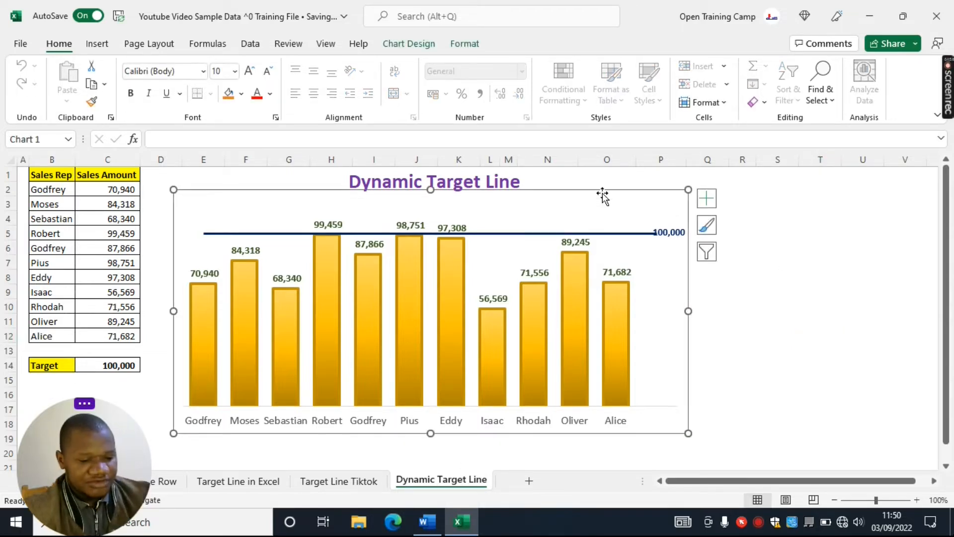
pyautogui.press('Delete')
pyautogui.click(641, 259)
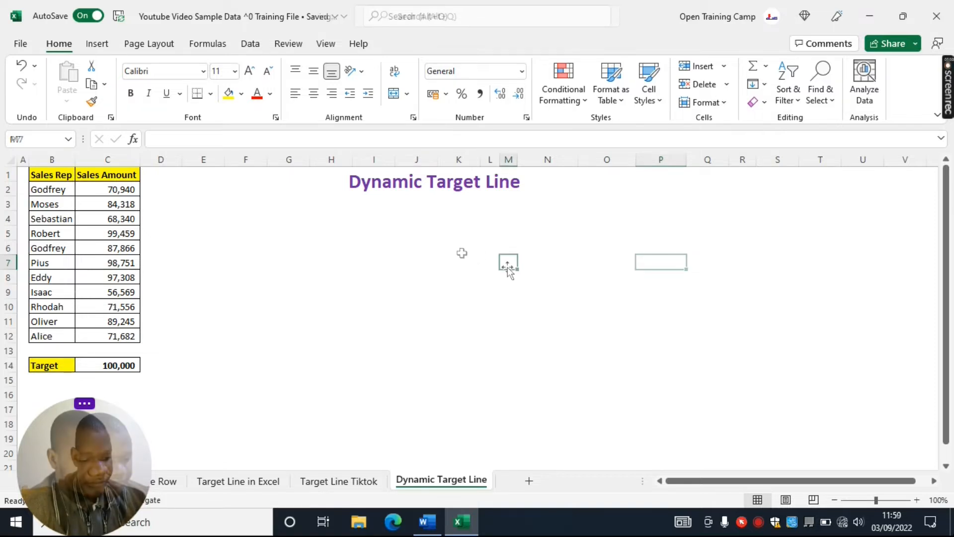
pyautogui.click(509, 263)
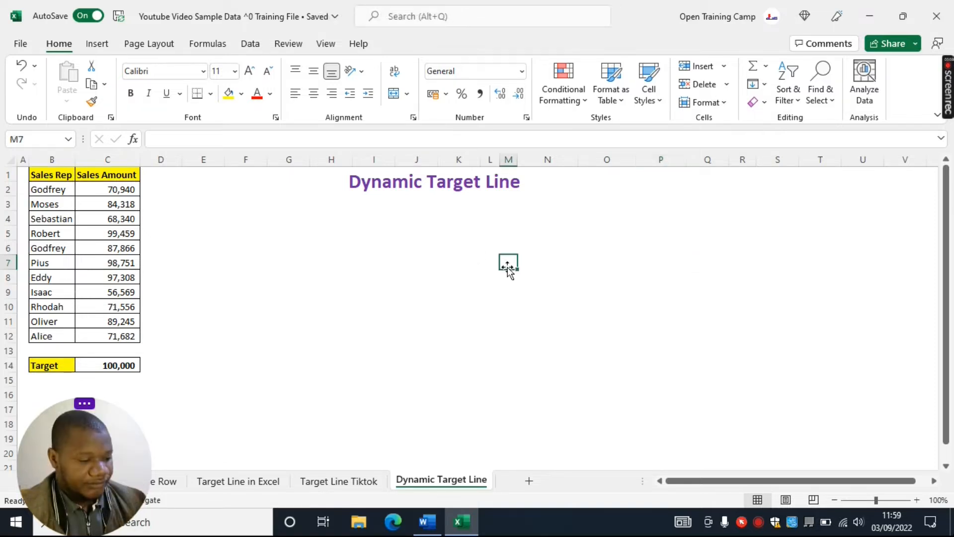
# Insert a 2-D clustered column chart from B2:C12 and enlarge it below the sheet heading
pyautogui.moveTo(51, 189); pyautogui.dragTo(135, 332)
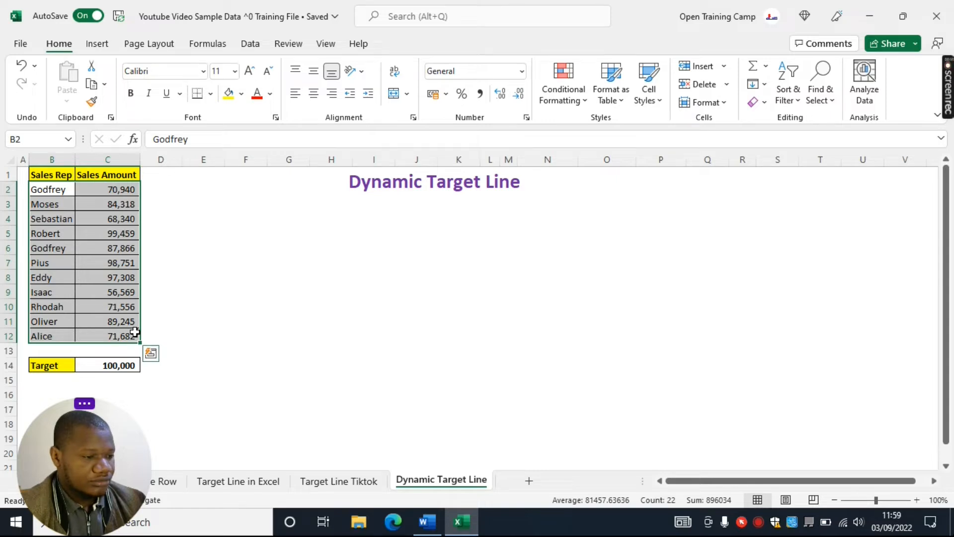
pyautogui.click(101, 47)
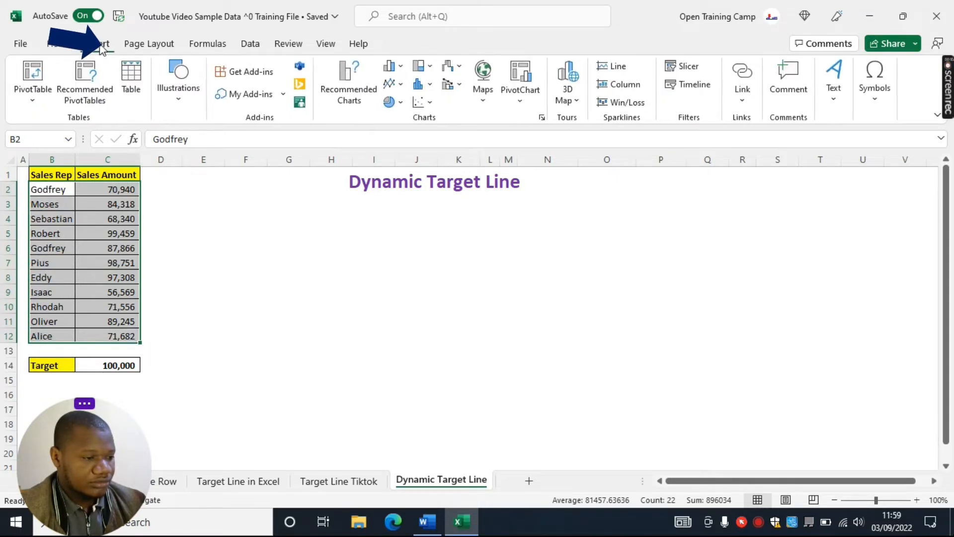
pyautogui.click(392, 66)
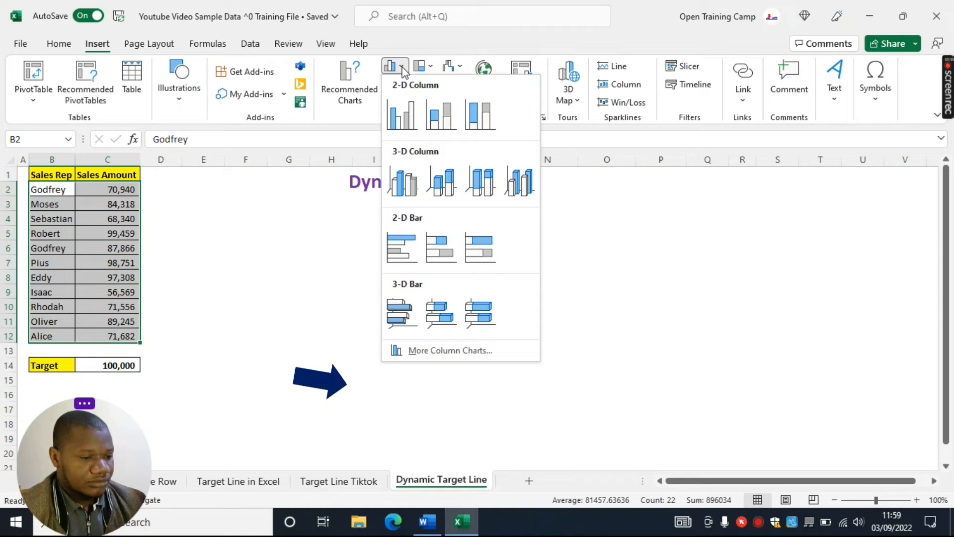
pyautogui.click(401, 117)
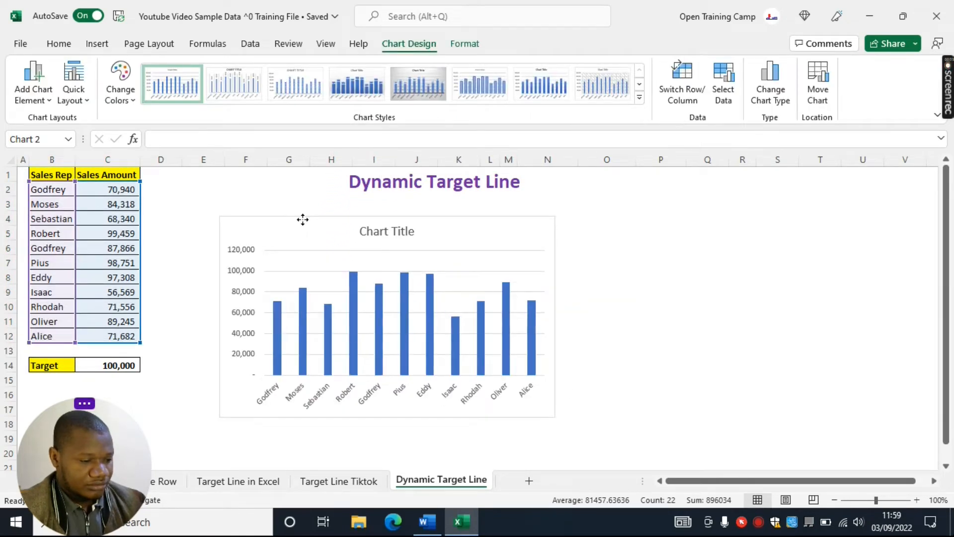
pyautogui.moveTo(296, 217); pyautogui.dragTo(287, 212)
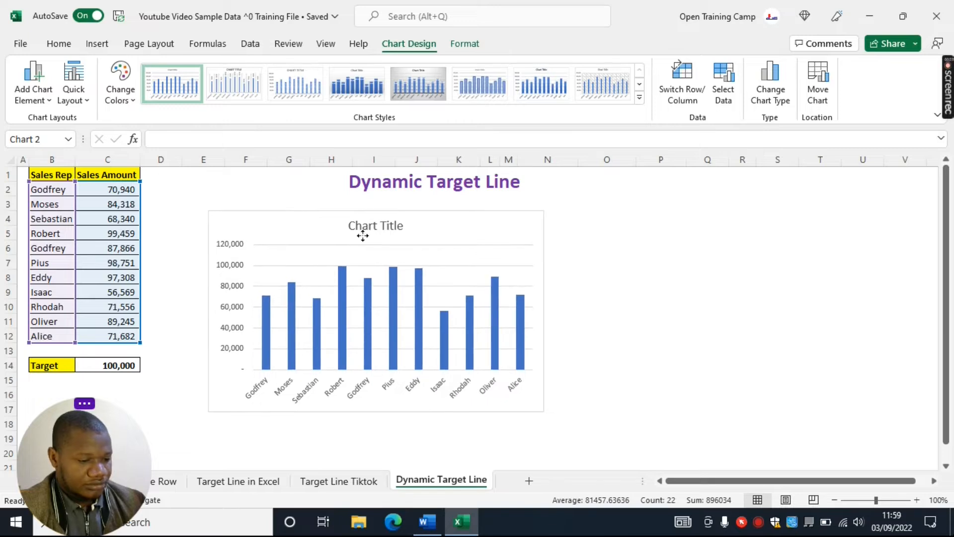
pyautogui.moveTo(545, 410); pyautogui.dragTo(684, 453)
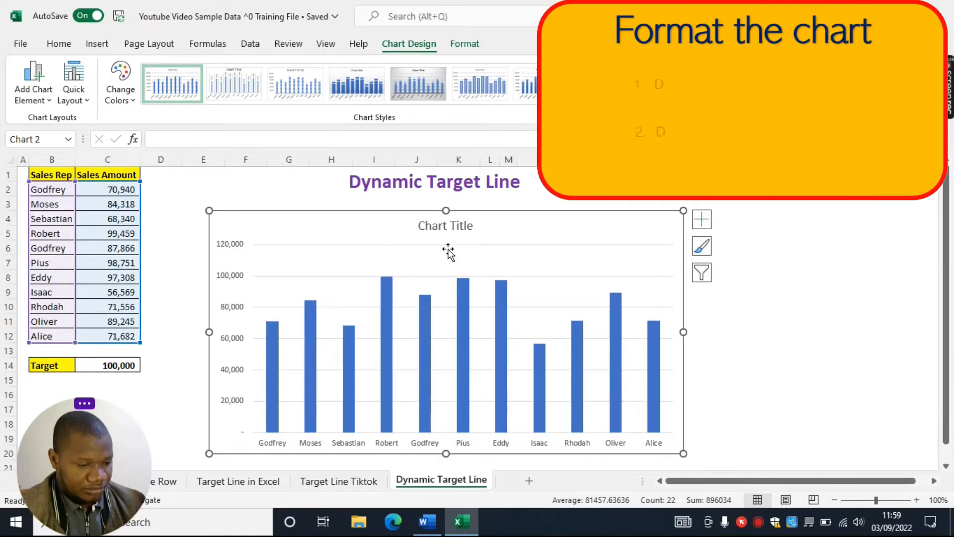
# Delete the title and the horizontal gridlines from the column chart
pyautogui.click(455, 227)
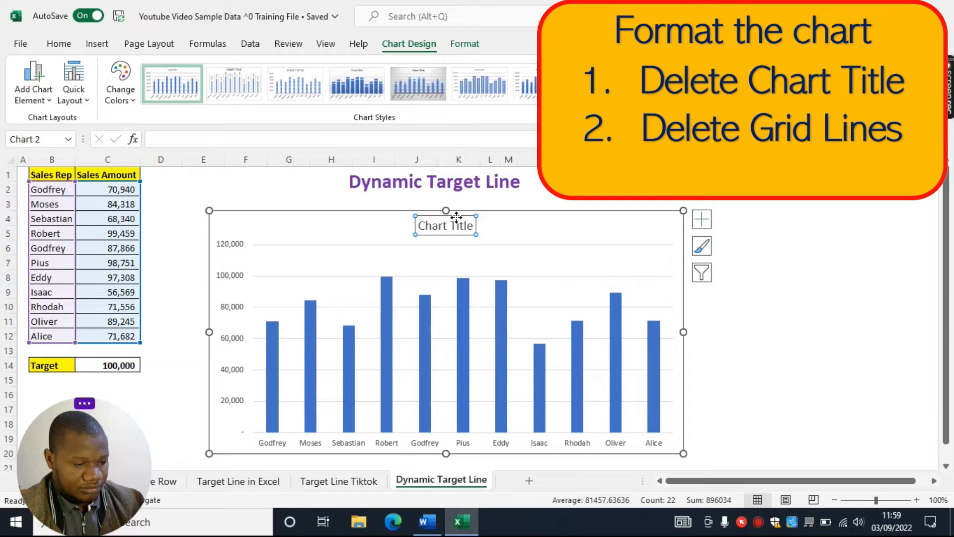
pyautogui.press('Delete')
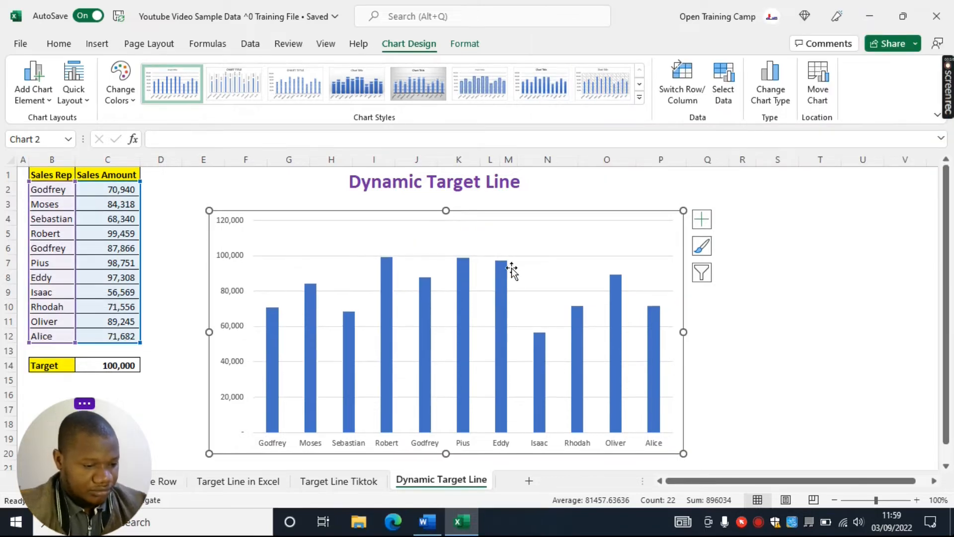
pyautogui.click(532, 256)
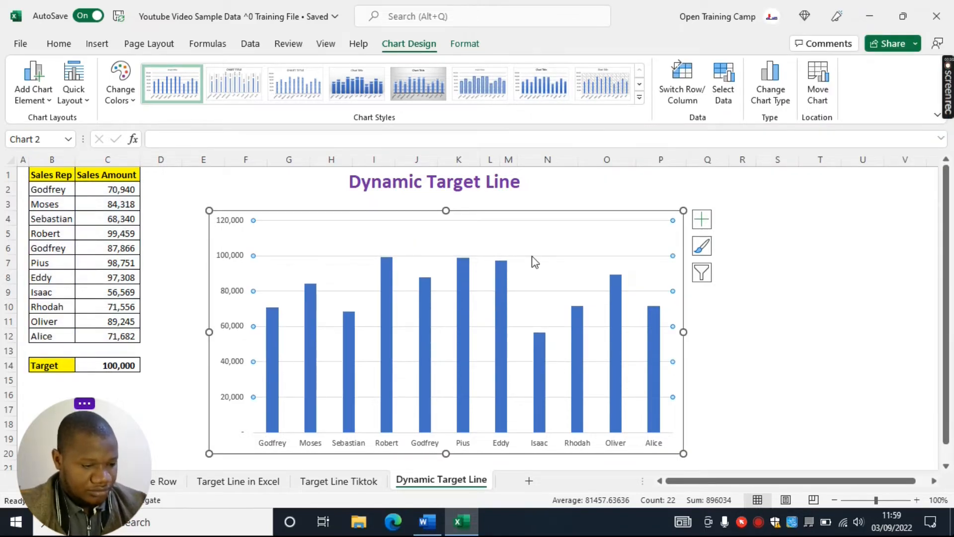
pyautogui.press('Delete')
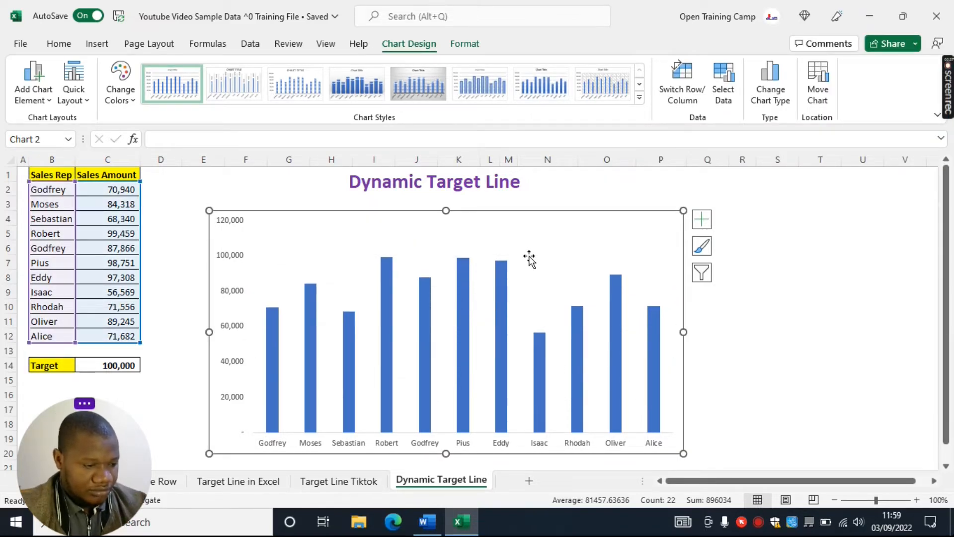
# Delete the vertical value axis from the column chart
pyautogui.click(230, 259)
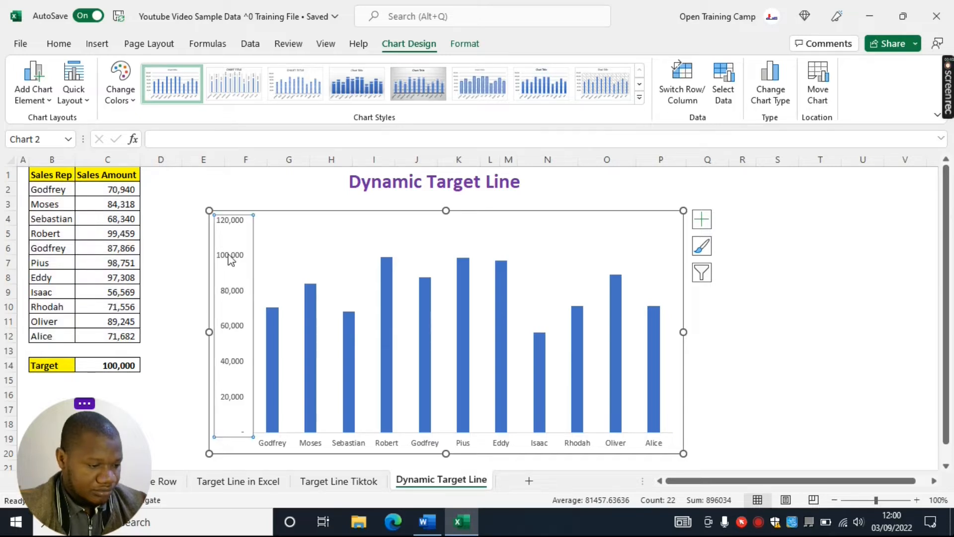
pyautogui.press('Delete')
pyautogui.click(775, 336)
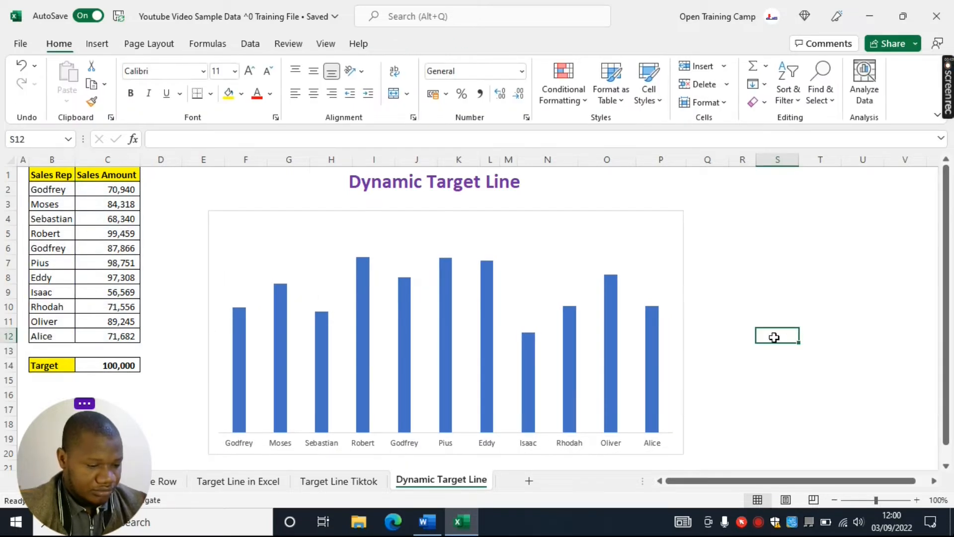
# Set the gap width of the column series to 50%
pyautogui.click(491, 330)
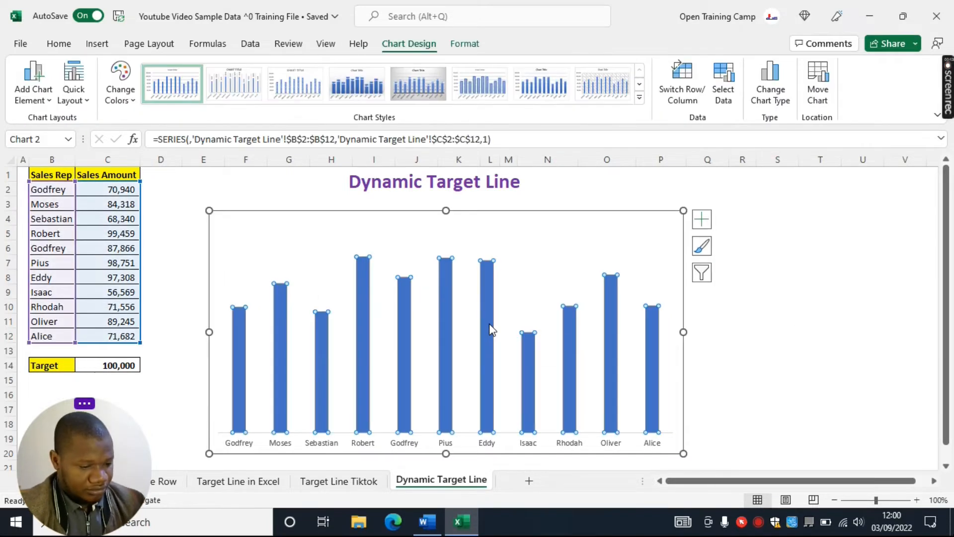
pyautogui.rightClick(491, 330)
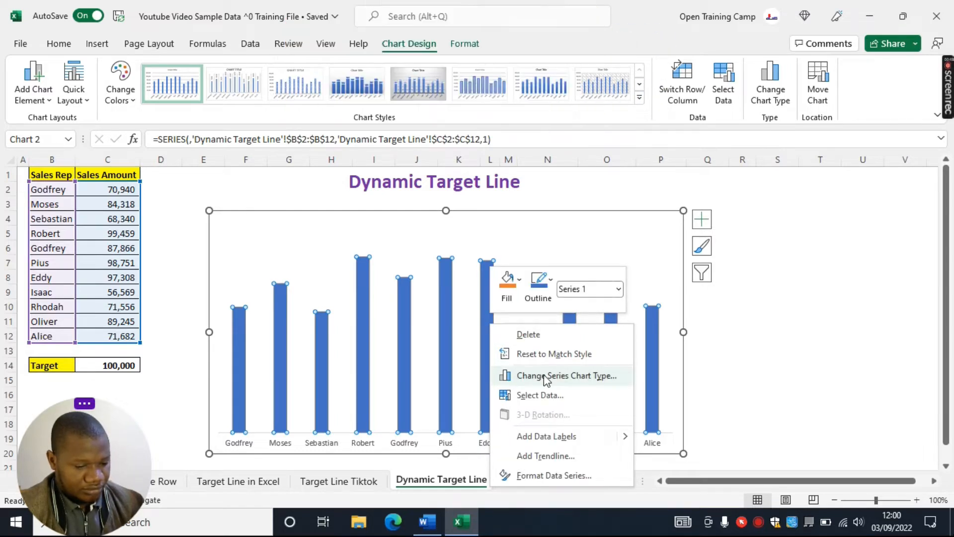
pyautogui.click(549, 476)
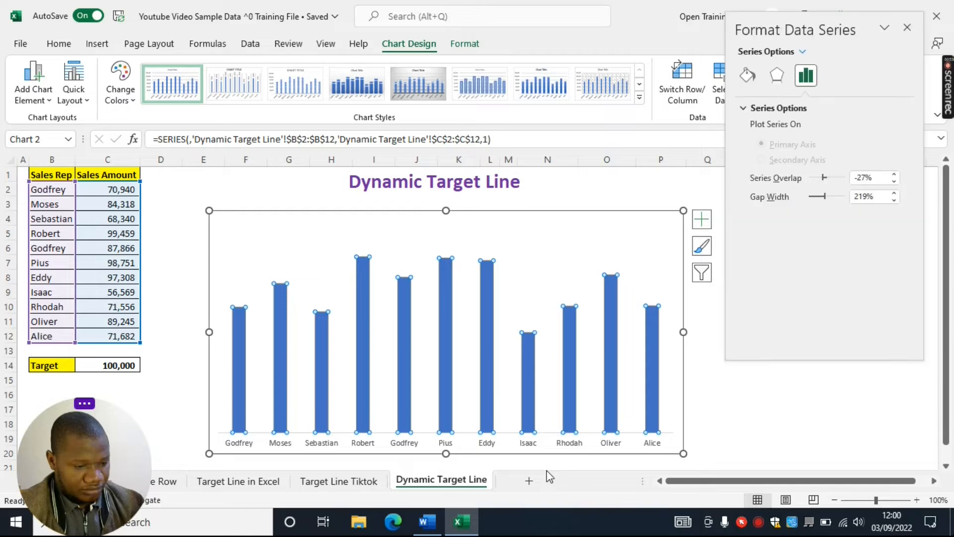
pyautogui.doubleClick(827, 29)
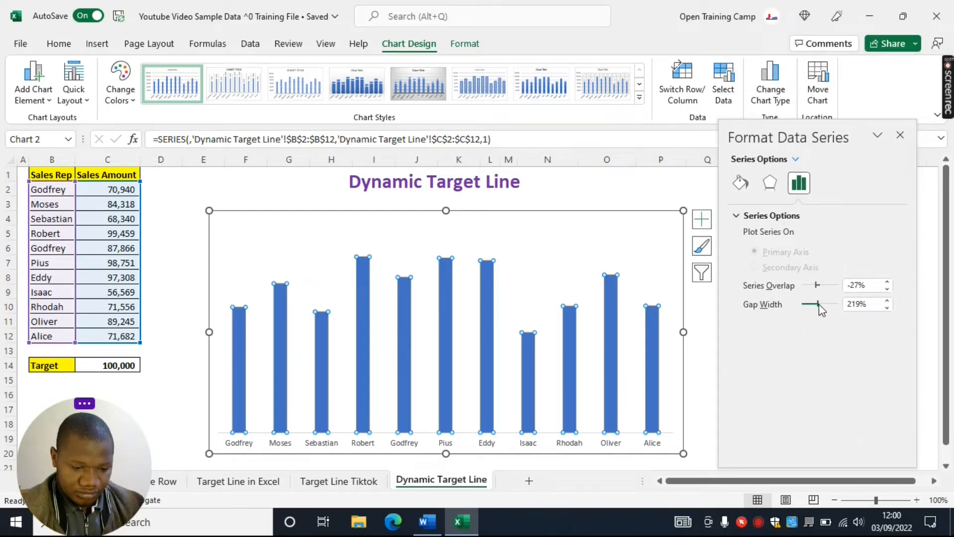
pyautogui.moveTo(870, 303); pyautogui.dragTo(847, 305)
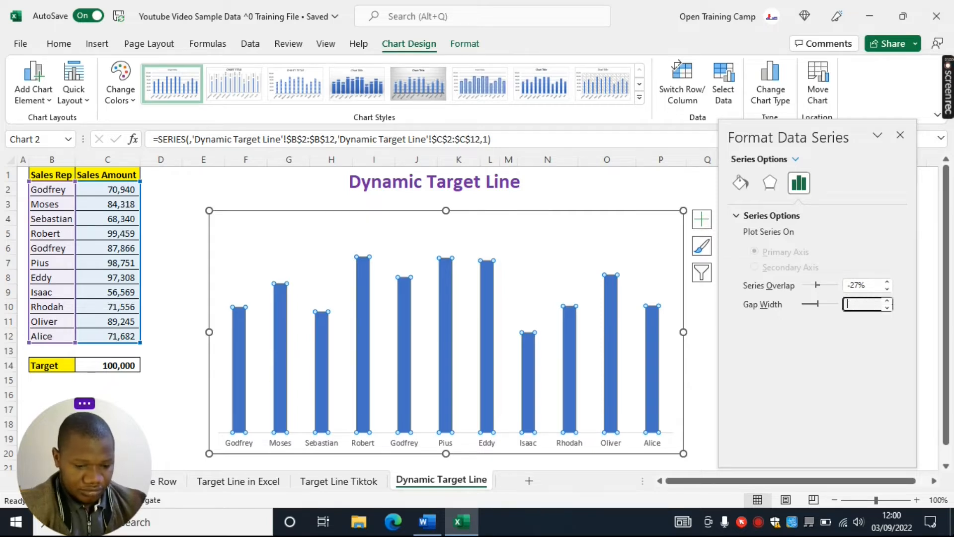
pyautogui.write('50')
pyautogui.click(901, 135)
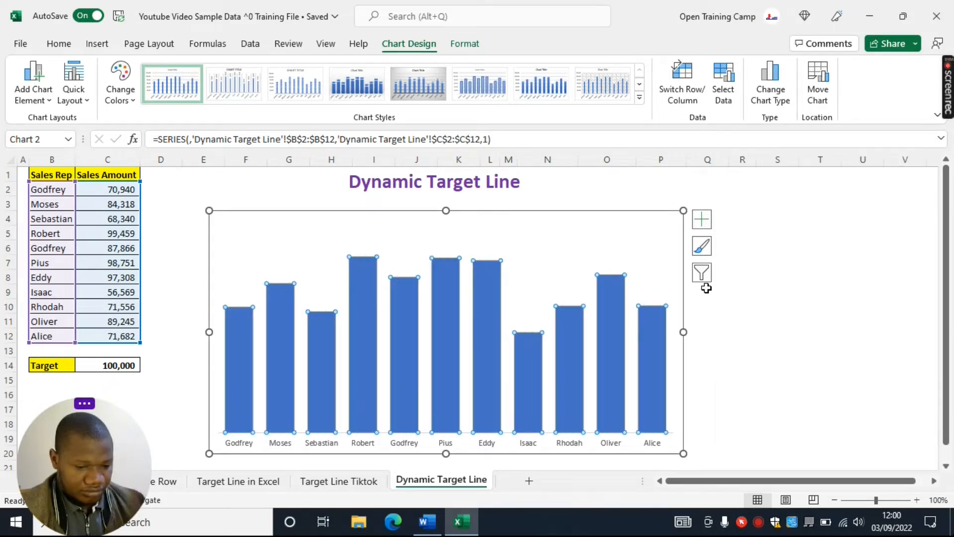
pyautogui.click(786, 305)
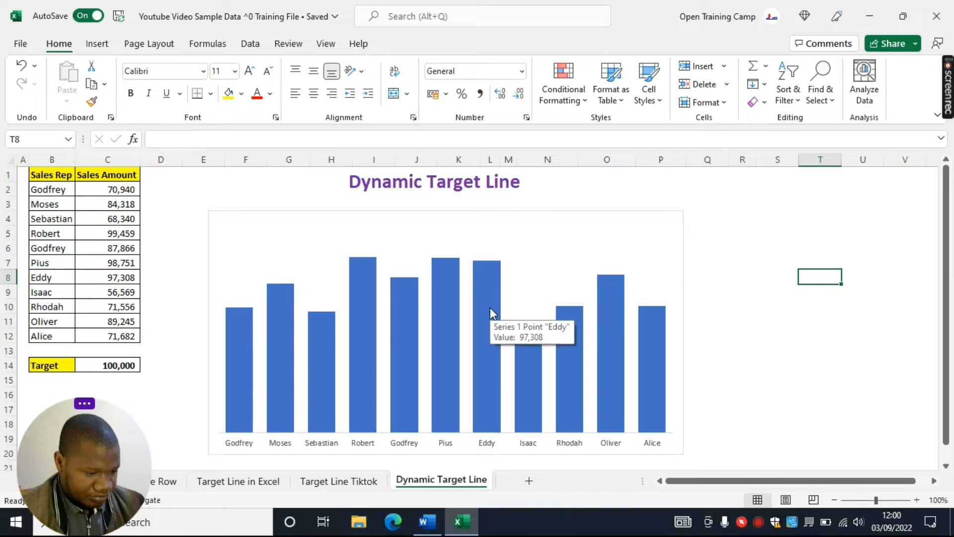
# Move the column chart up to sit just beneath the Dynamic Target Line heading
pyautogui.click(531, 208)
pyautogui.moveTo(532, 208); pyautogui.dragTo(534, 199)
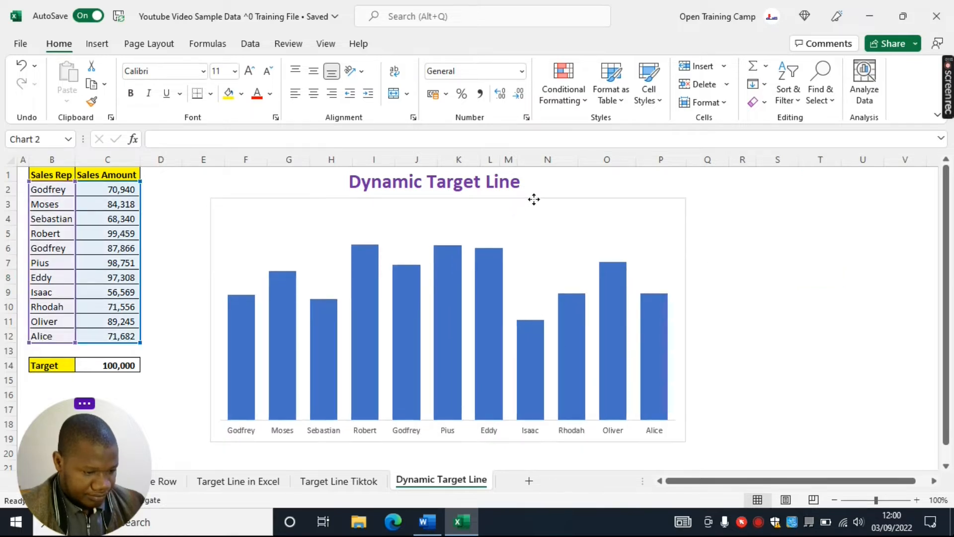
pyautogui.click(781, 318)
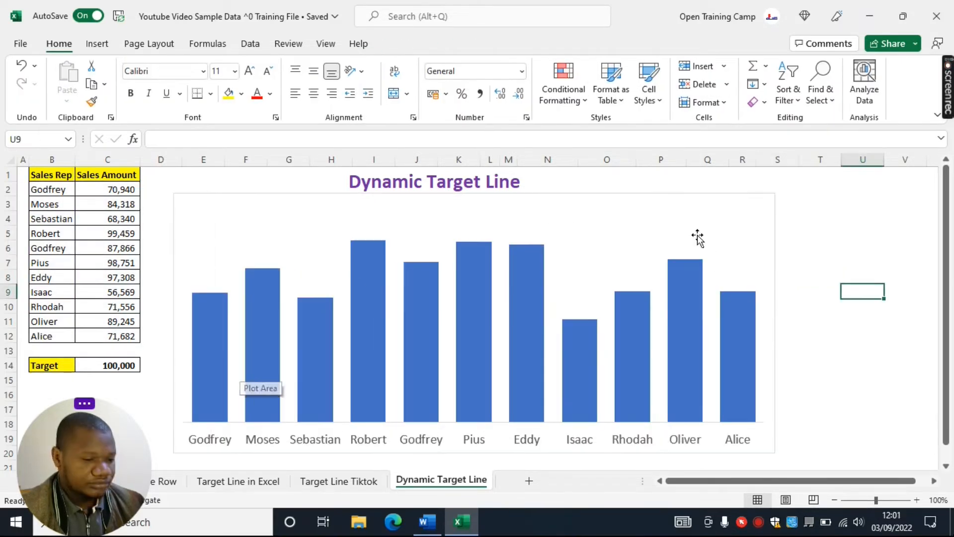
pyautogui.click(860, 209)
# Add a second data series to the column chart, taking its name from the Target label in cell B14
pyautogui.click(606, 197)
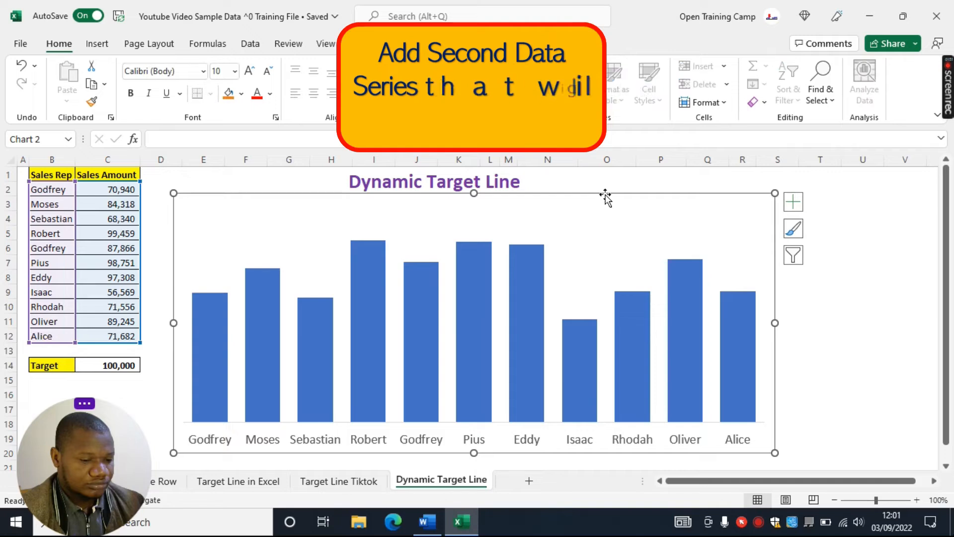
pyautogui.rightClick(607, 197)
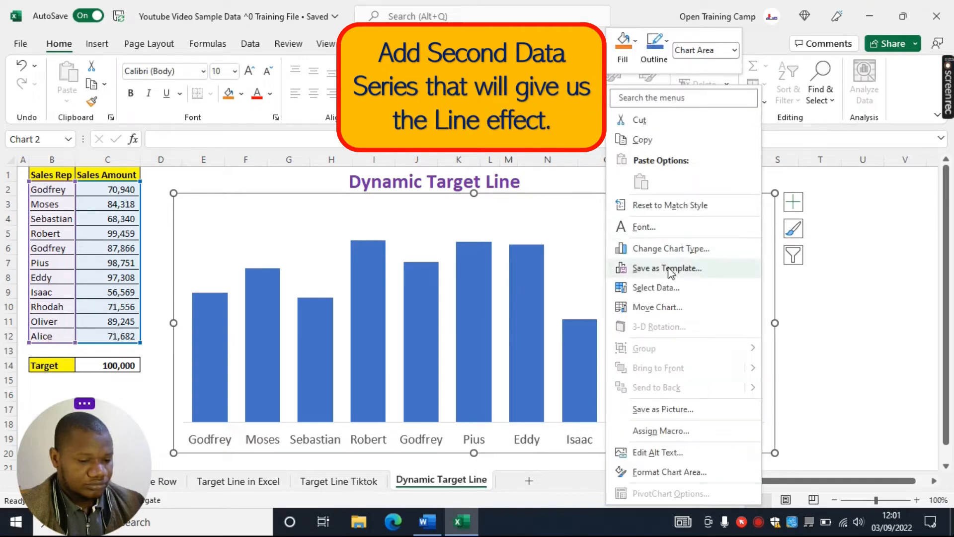
pyautogui.click(653, 289)
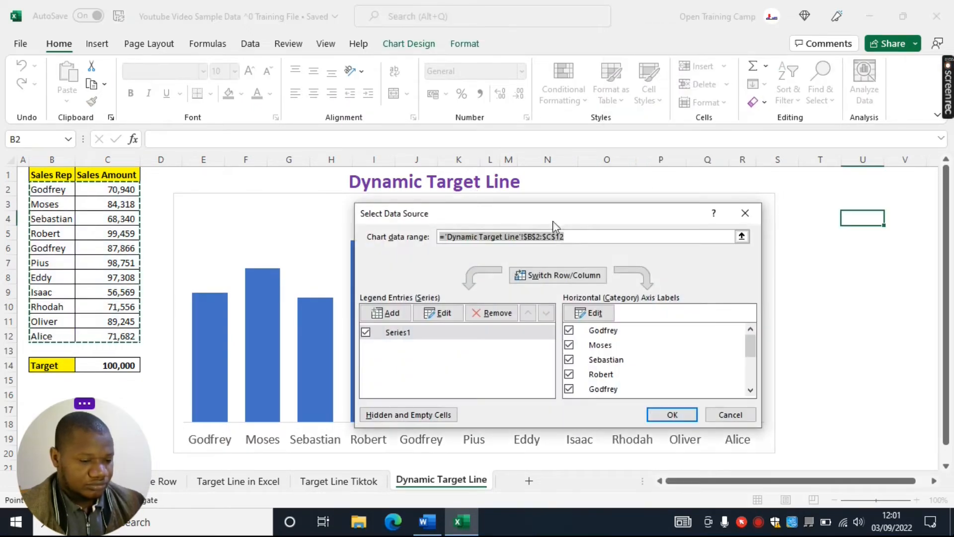
pyautogui.moveTo(534, 228); pyautogui.dragTo(458, 222)
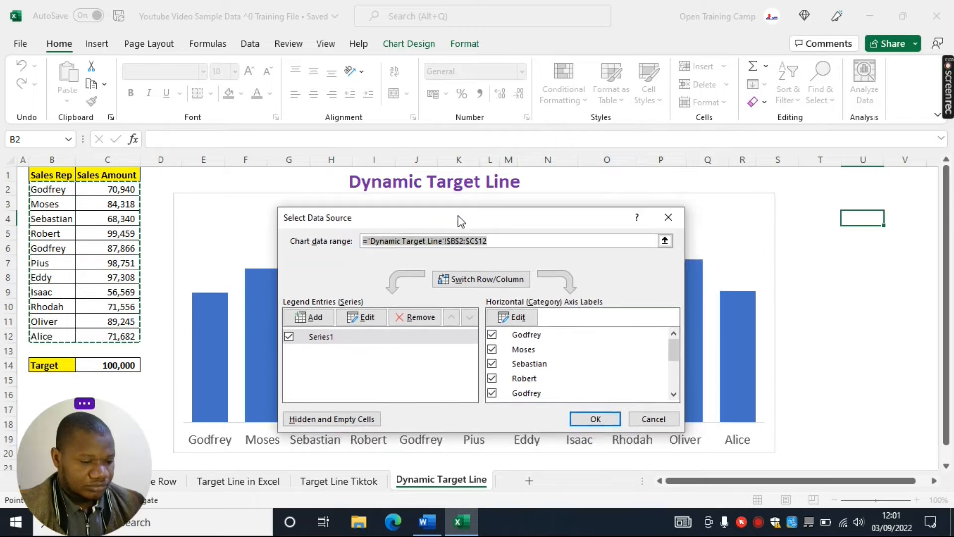
pyautogui.click(316, 318)
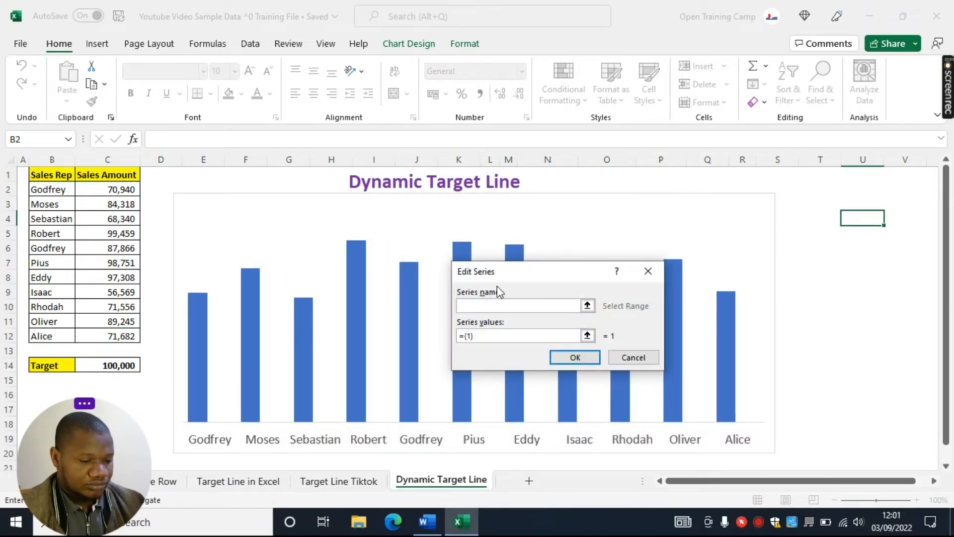
pyautogui.moveTo(446, 259); pyautogui.dragTo(409, 253)
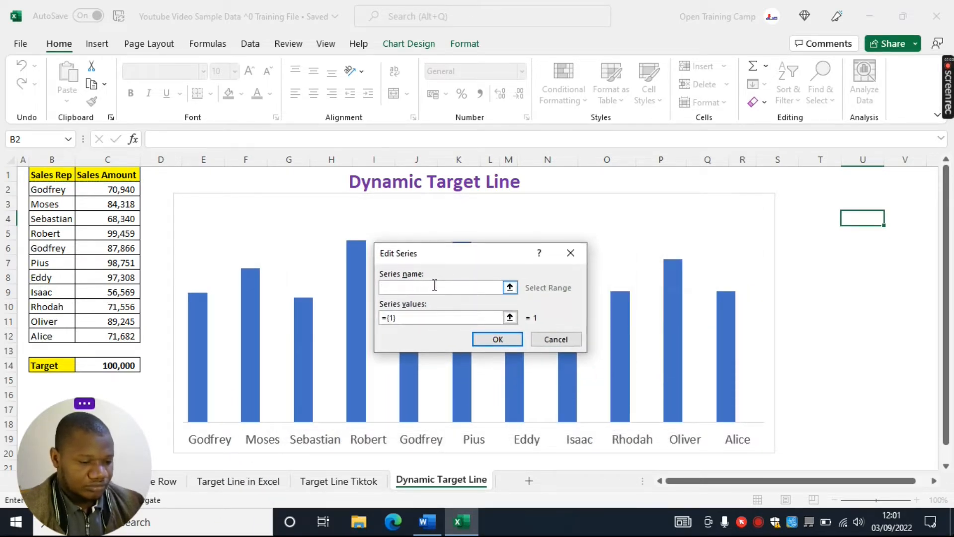
pyautogui.click(510, 288)
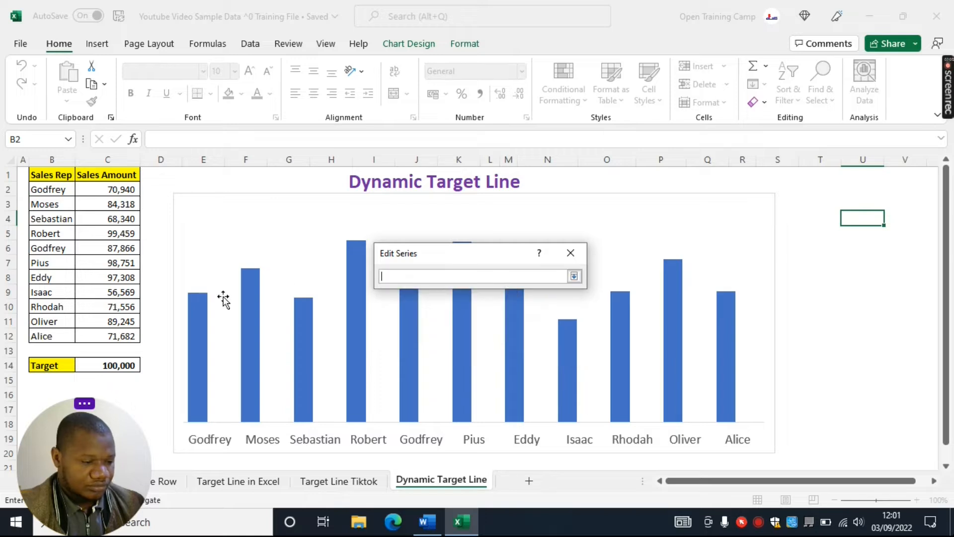
pyautogui.click(49, 364)
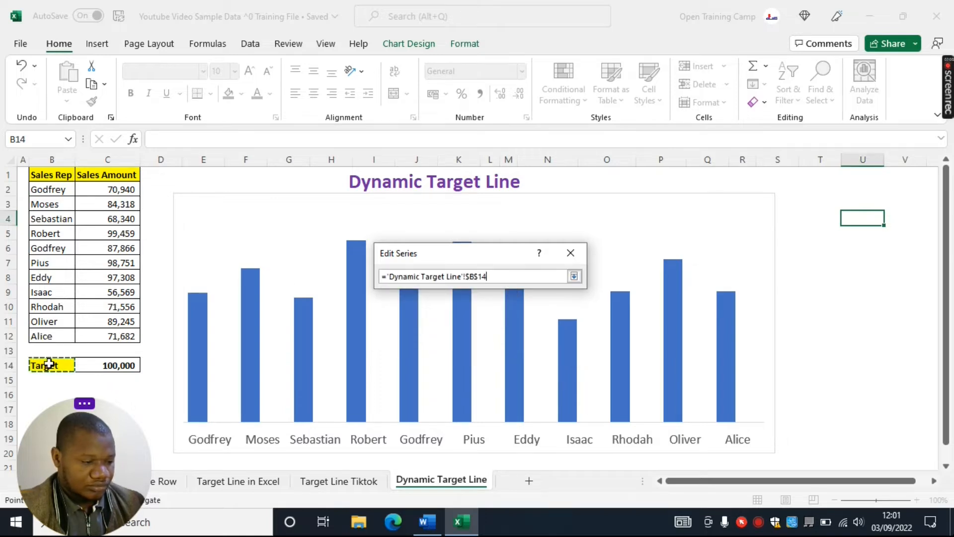
pyautogui.click(575, 277)
# Use the target amount in cell C14 as the new series' values and apply the chart data changes
pyautogui.click(407, 317)
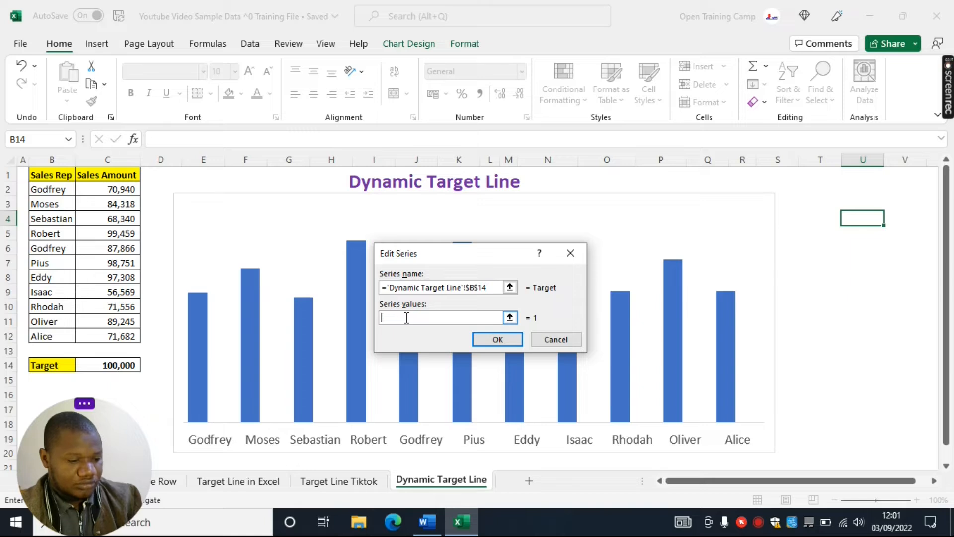
pyautogui.click(510, 319)
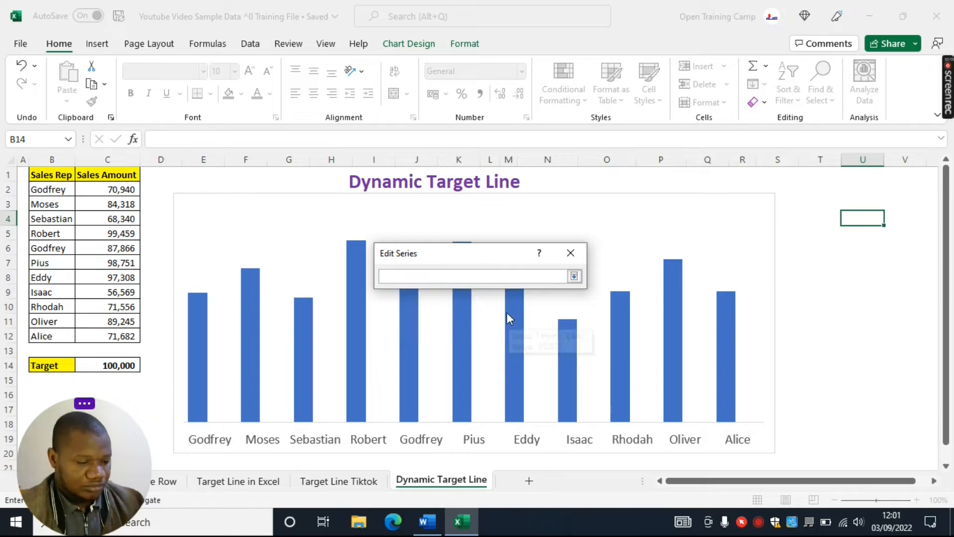
pyautogui.click(101, 365)
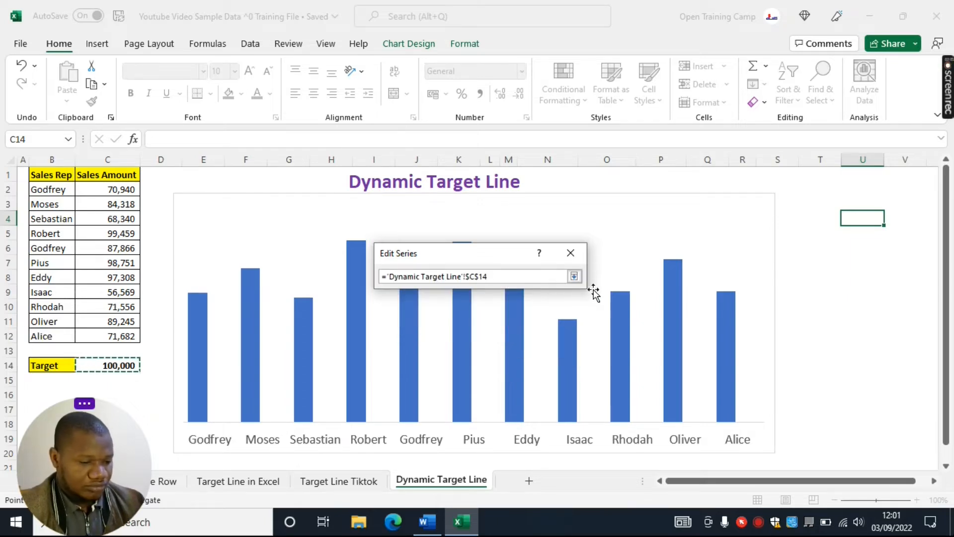
pyautogui.click(574, 276)
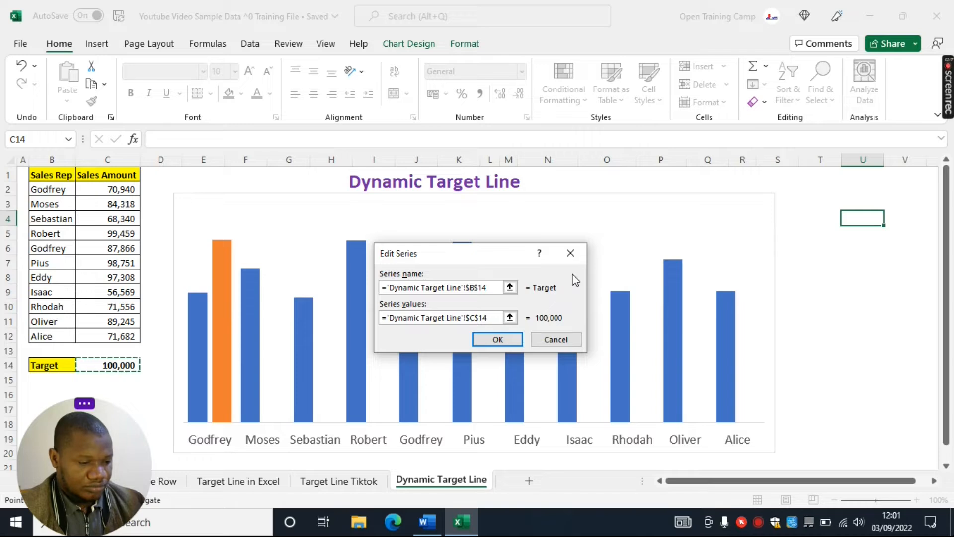
pyautogui.click(496, 340)
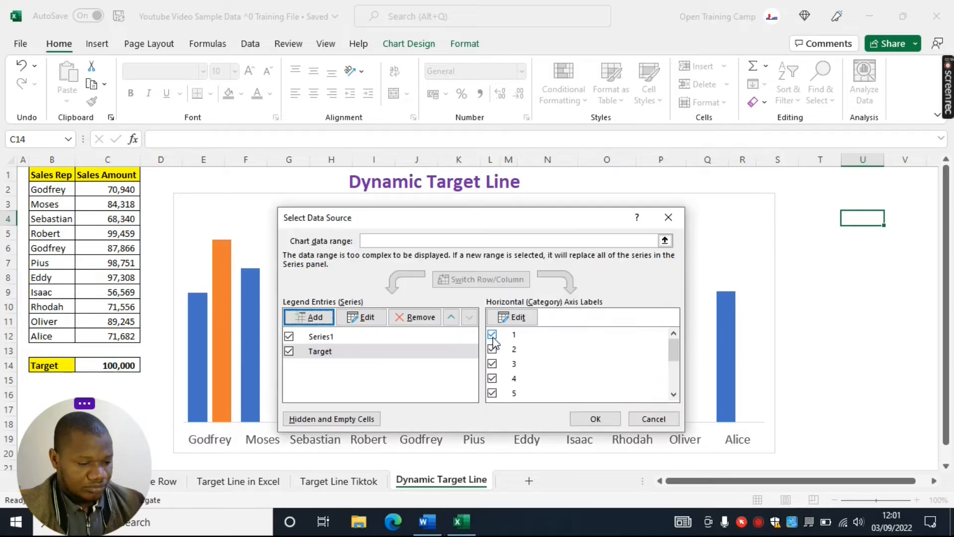
pyautogui.click(584, 419)
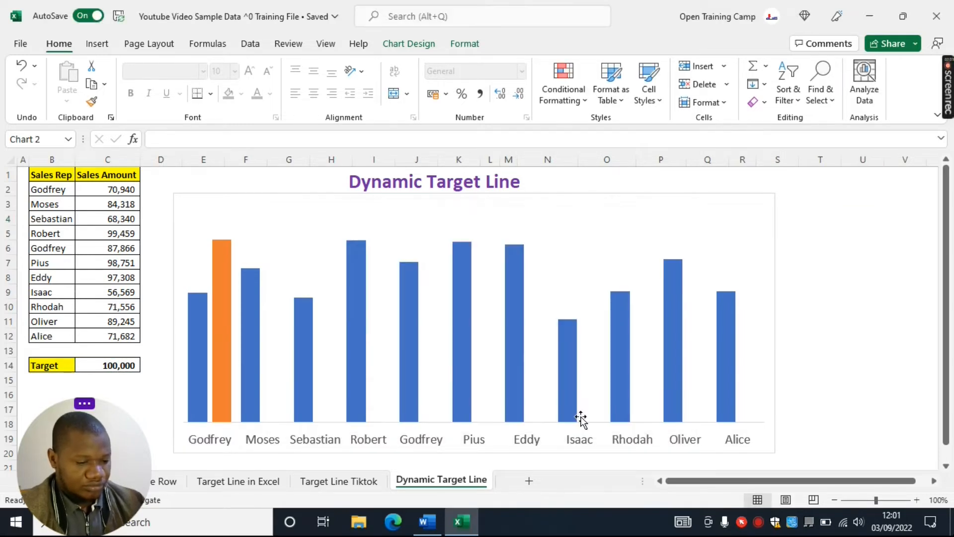
pyautogui.click(860, 310)
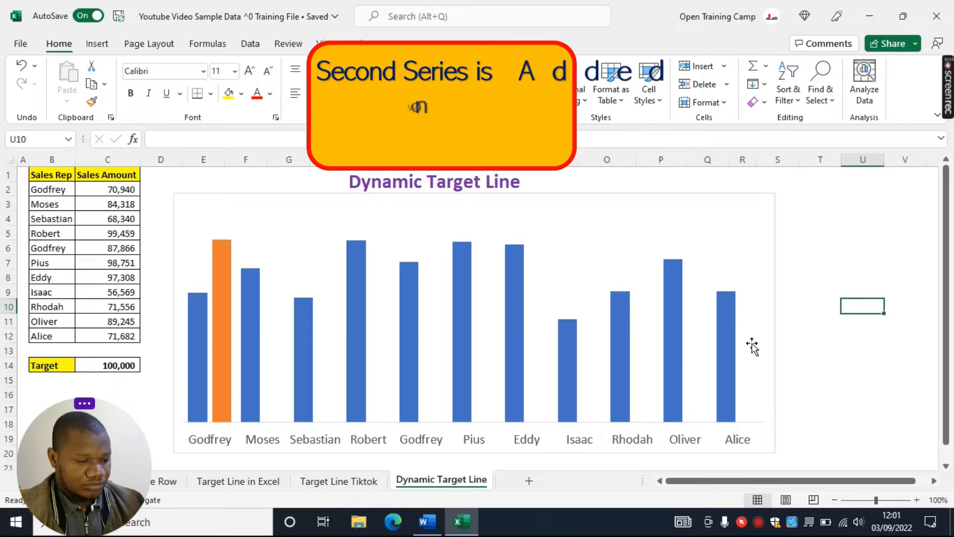
# Change the Target series' chart type to Scatter, keeping the sales series as Clustered Column
pyautogui.click(223, 287)
pyautogui.rightClick(223, 289)
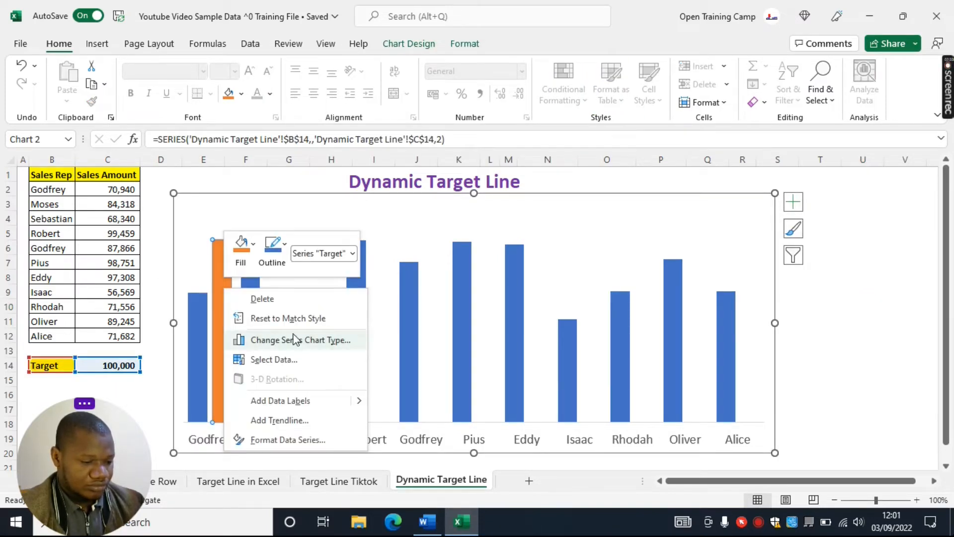
pyautogui.click(275, 340)
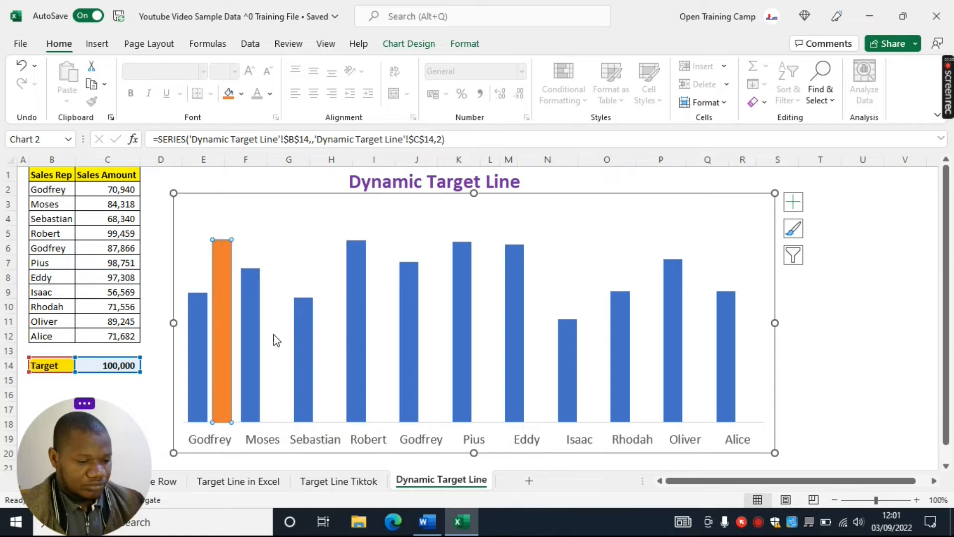
pyautogui.moveTo(460, 60); pyautogui.dragTo(466, 24)
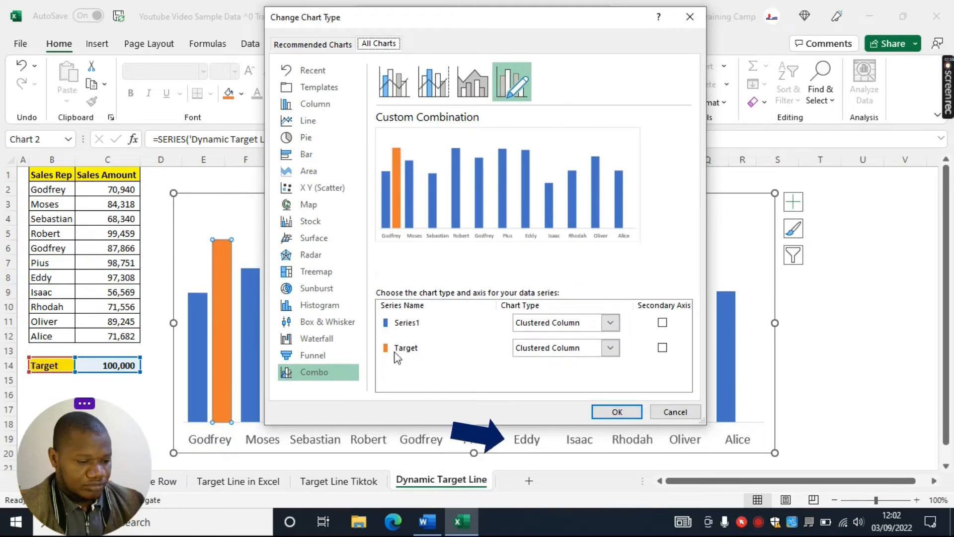
pyautogui.click(610, 349)
pyautogui.moveTo(673, 190); pyautogui.dragTo(679, 325)
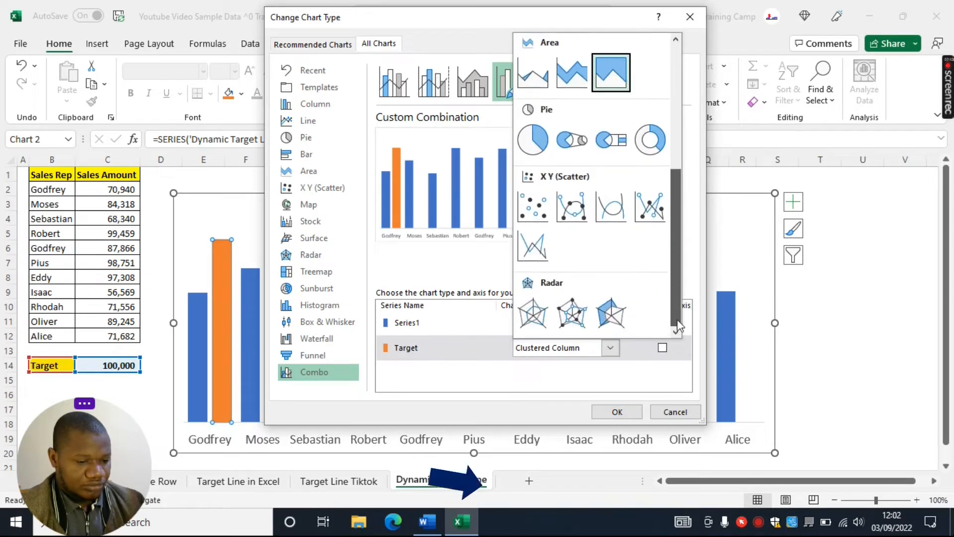
pyautogui.click(532, 211)
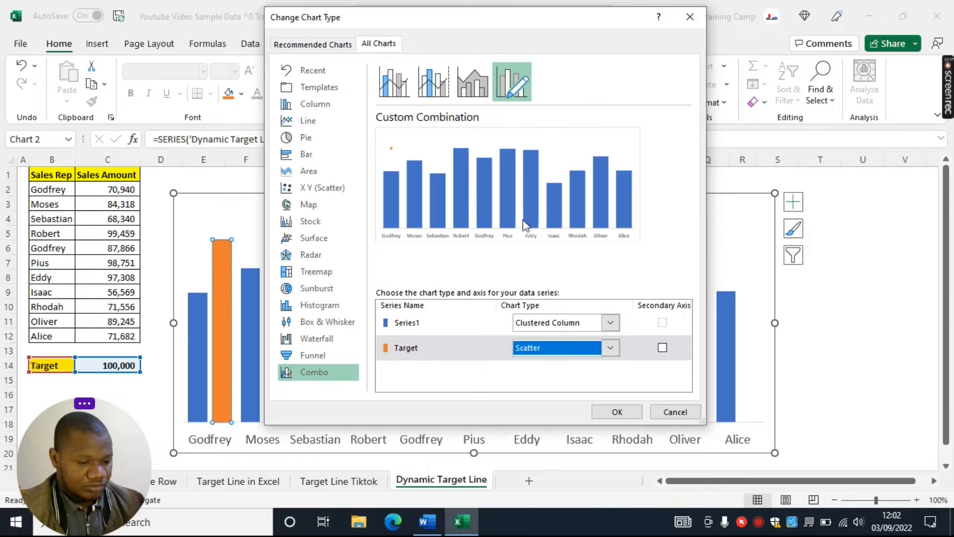
pyautogui.click(619, 410)
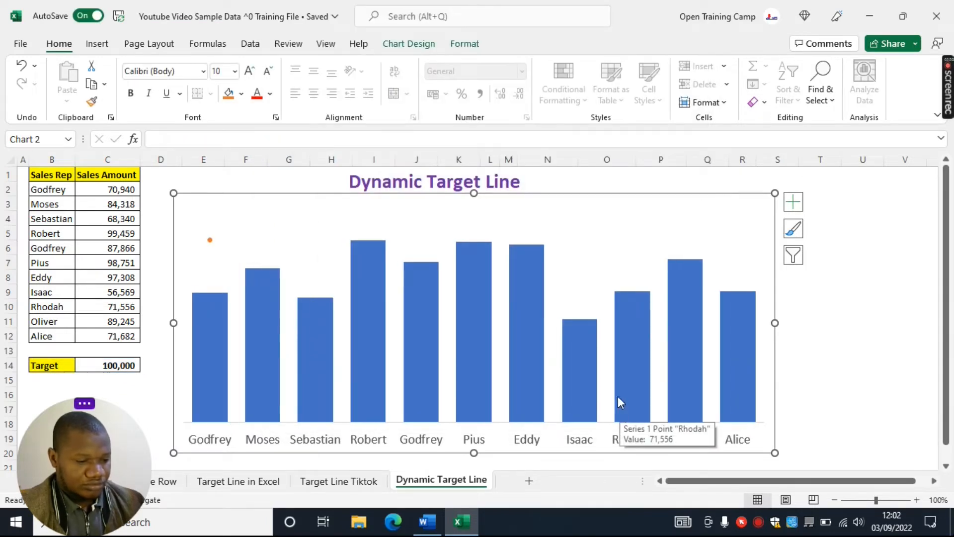
pyautogui.click(862, 277)
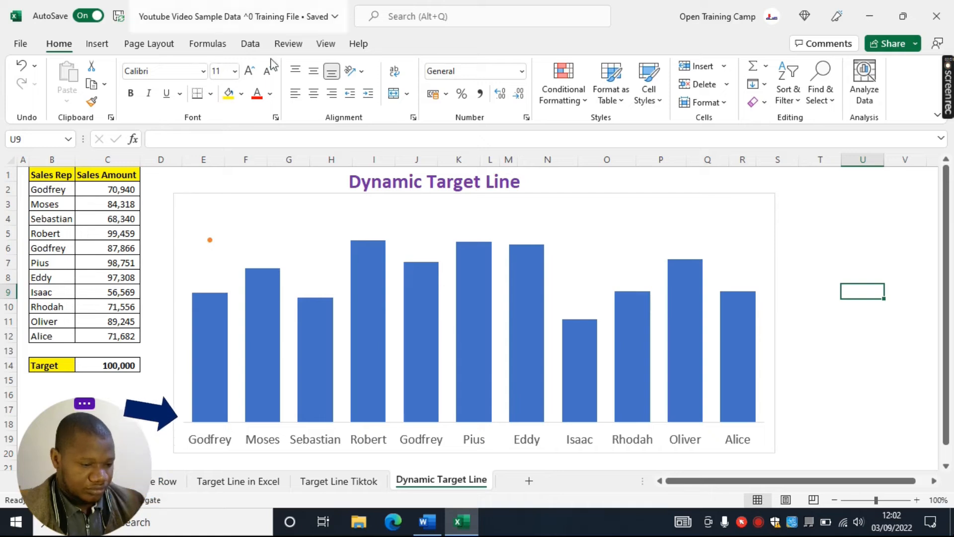
# Add error bars to the Target scatter point
pyautogui.click(209, 239)
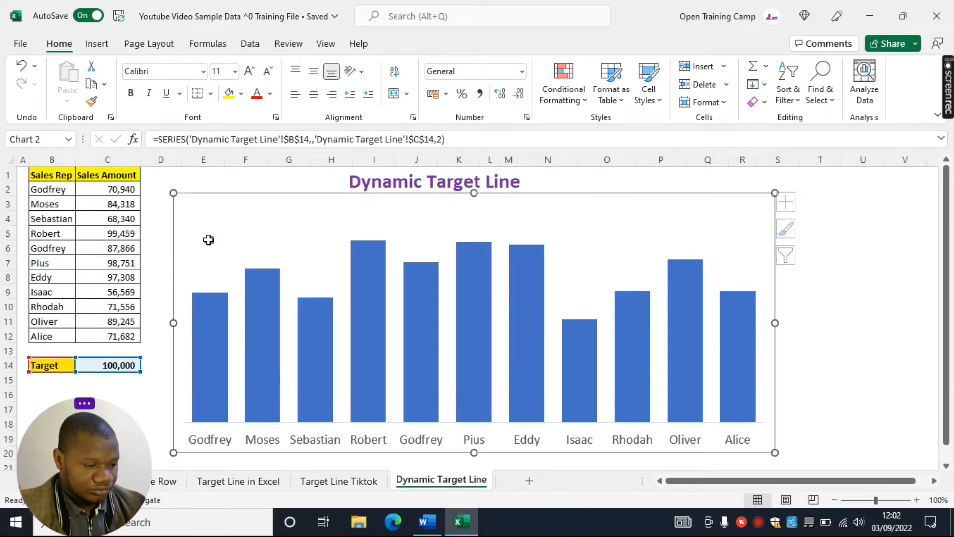
pyautogui.click(794, 203)
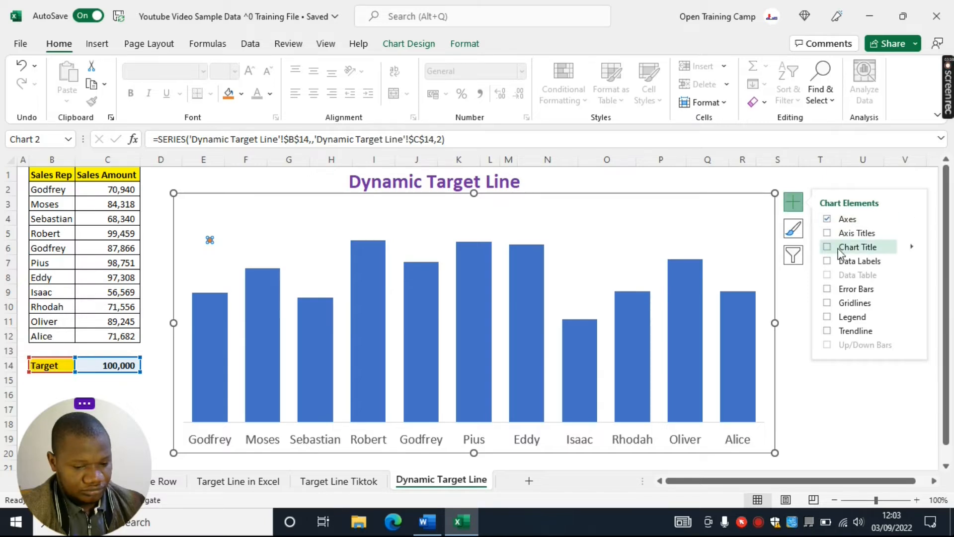
pyautogui.click(827, 289)
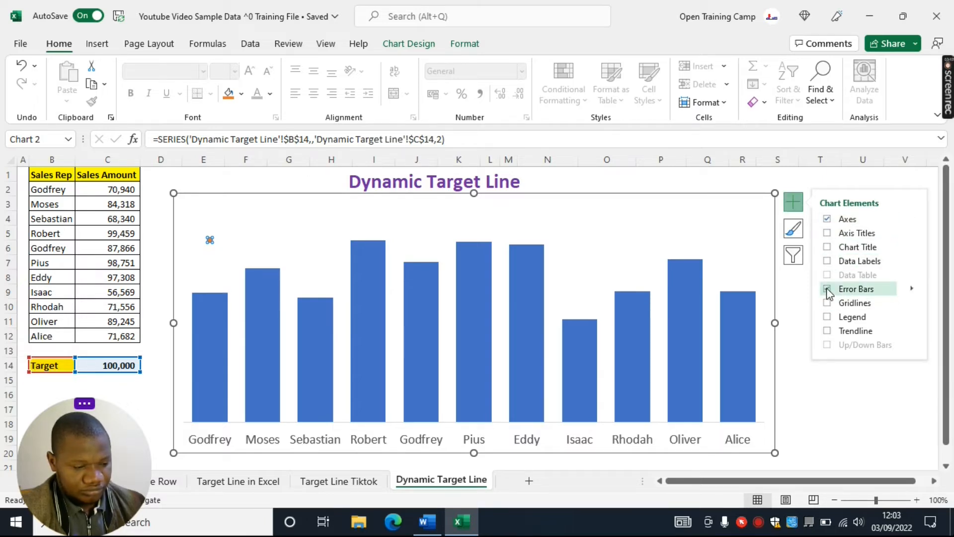
pyautogui.click(837, 181)
pyautogui.click(831, 252)
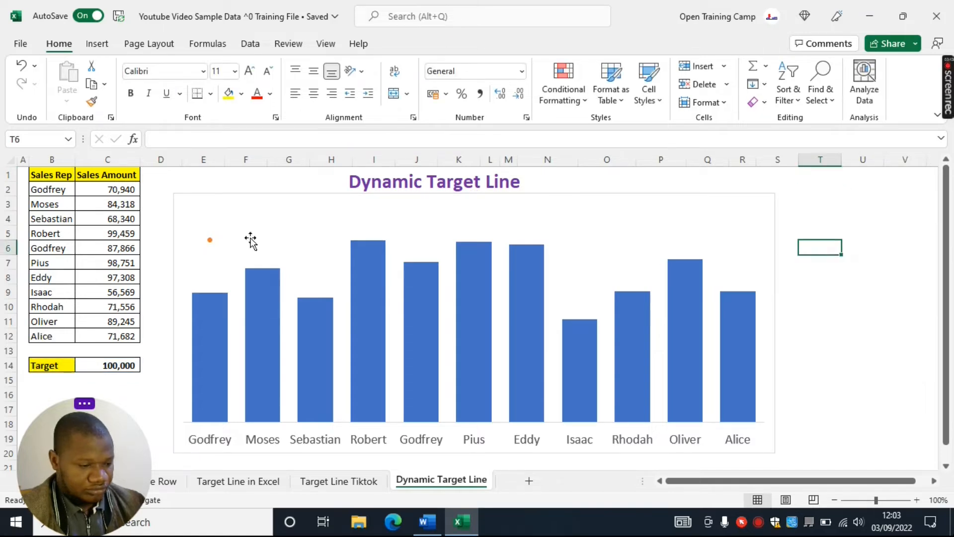
# Open the format options for the Target series' X error bars
pyautogui.click(211, 241)
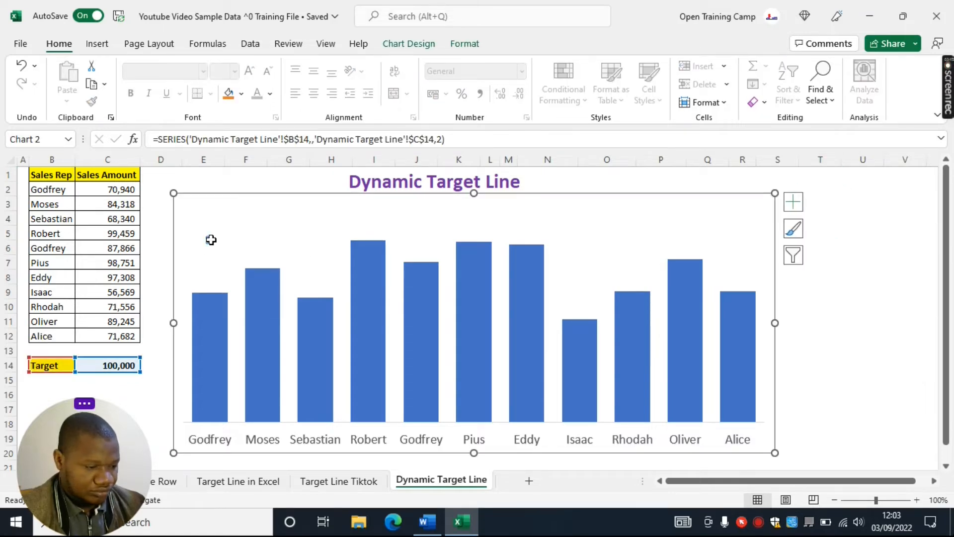
pyautogui.rightClick(210, 240)
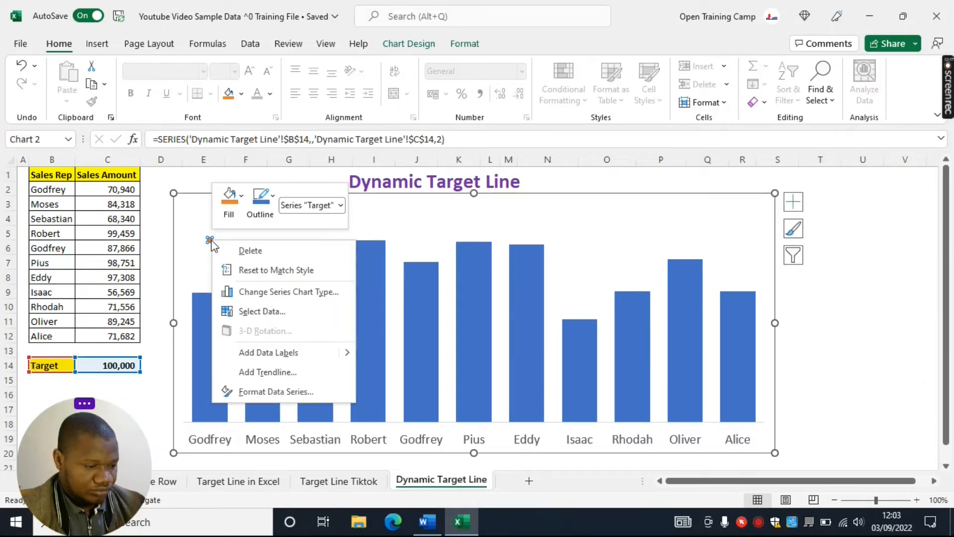
pyautogui.click(262, 391)
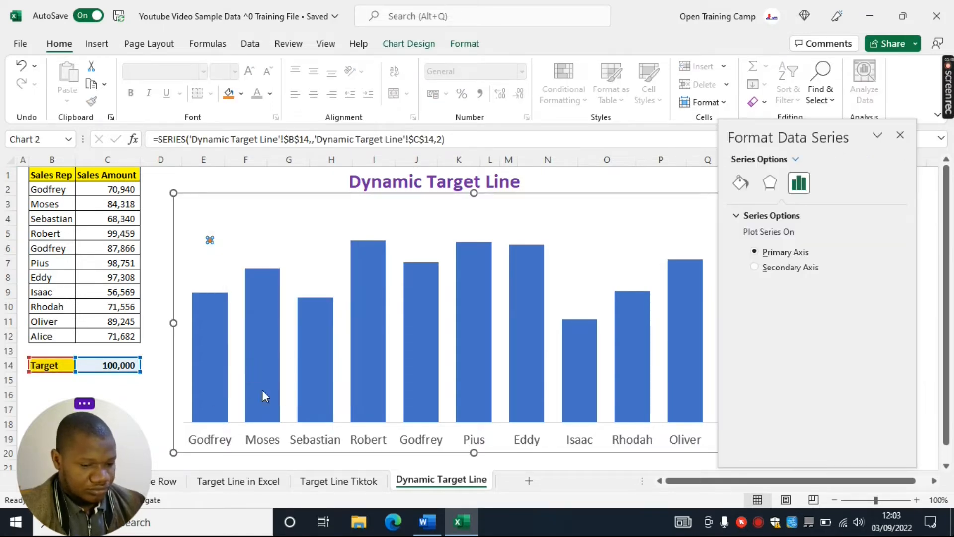
pyautogui.click(797, 160)
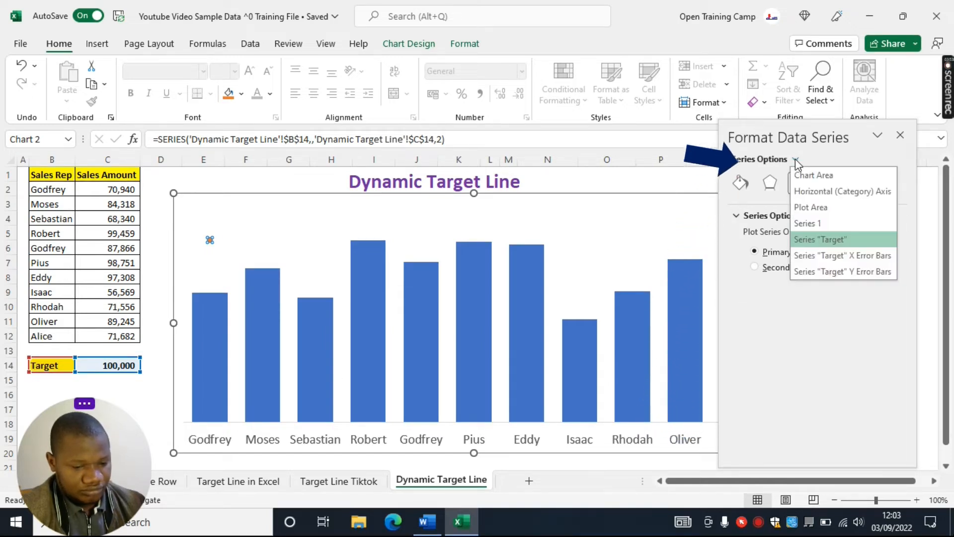
pyautogui.click(844, 256)
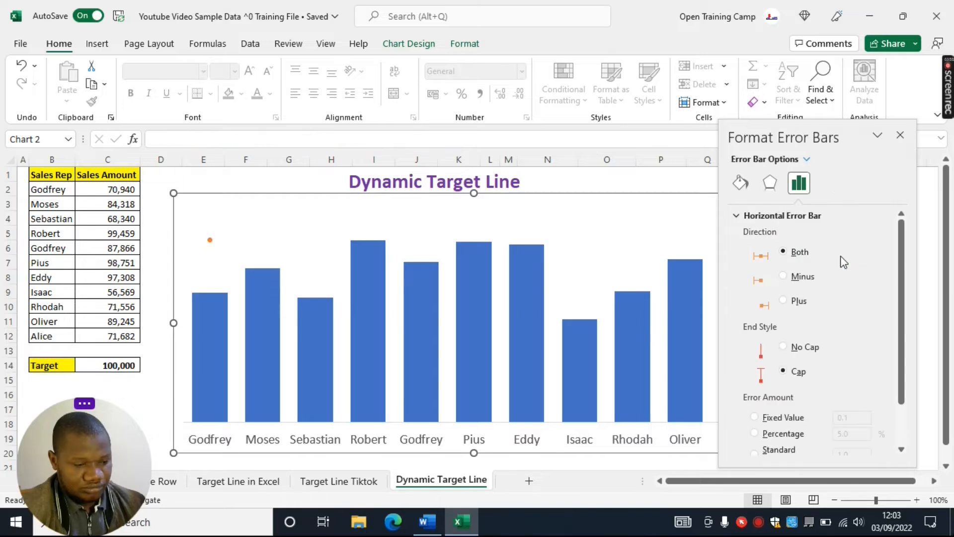
pyautogui.moveTo(812, 137); pyautogui.dragTo(815, 33)
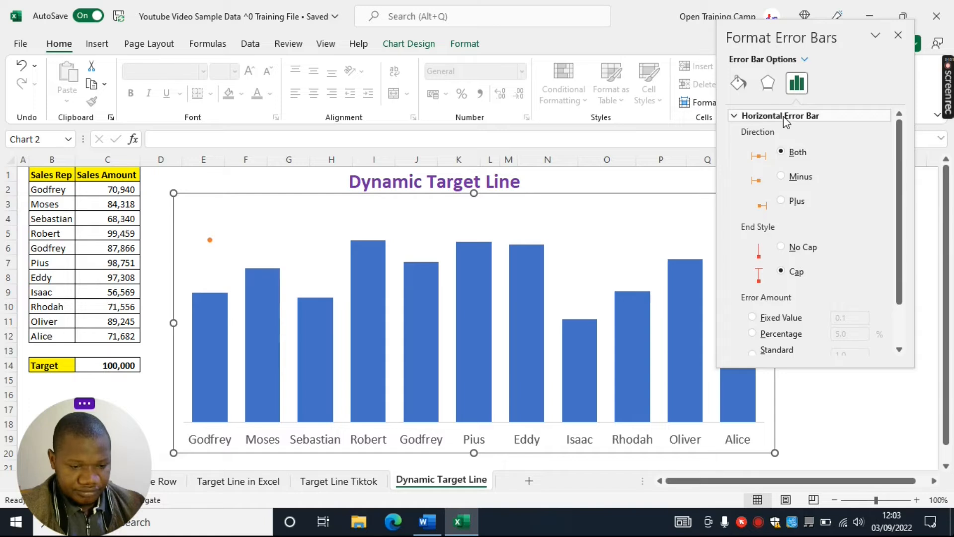
# Set the horizontal error bar's direction to Plus, its end style to No Cap and its error amount to a fixed value of 11
pyautogui.click(782, 202)
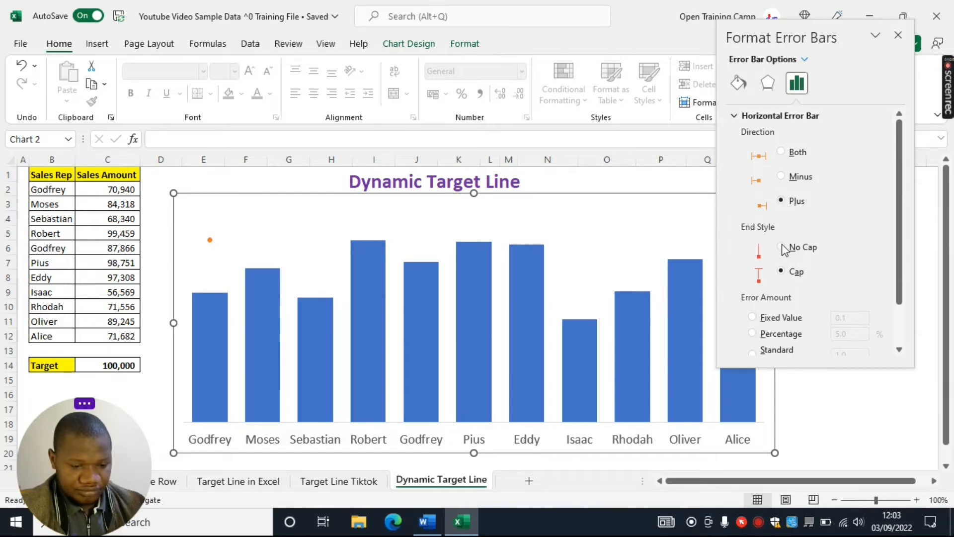
pyautogui.moveTo(901, 191); pyautogui.dragTo(902, 254)
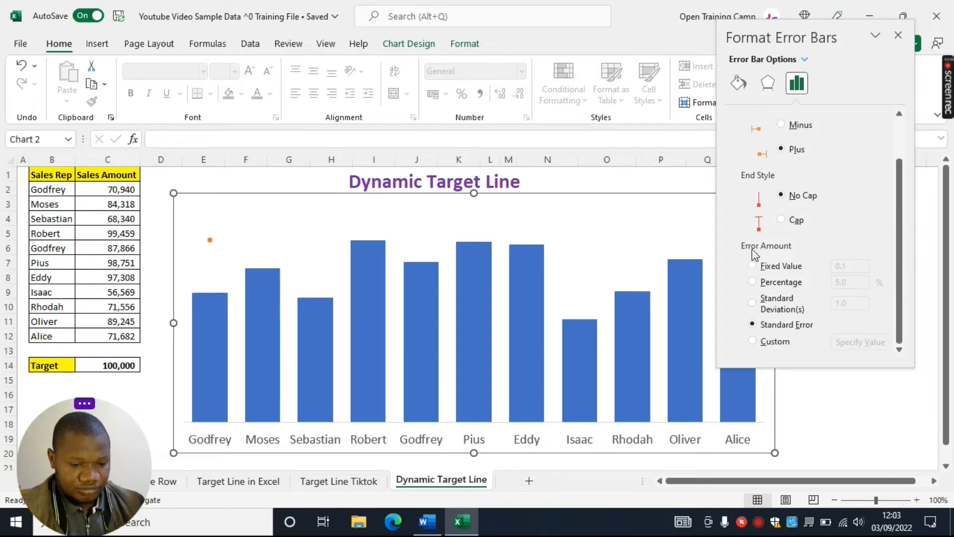
pyautogui.click(753, 265)
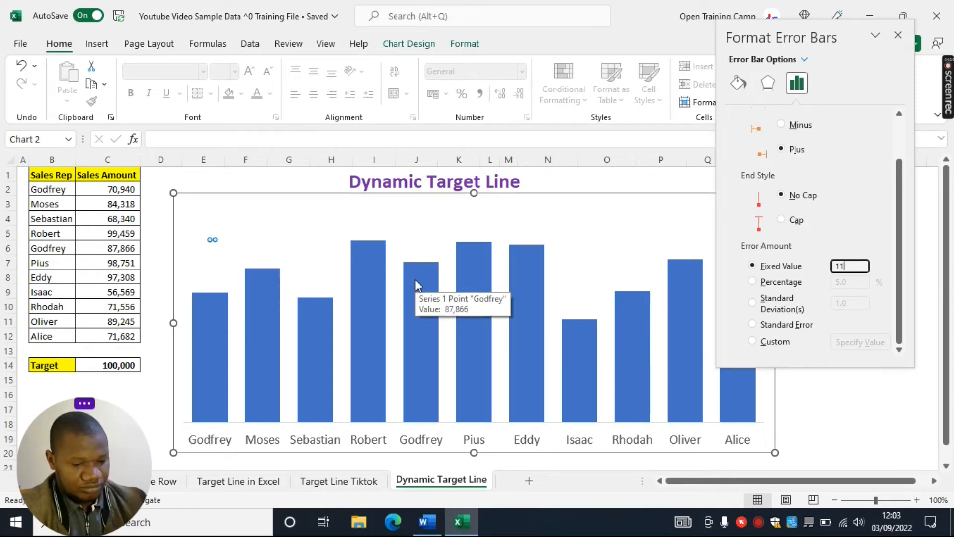
pyautogui.scroll(2, 843, 119)
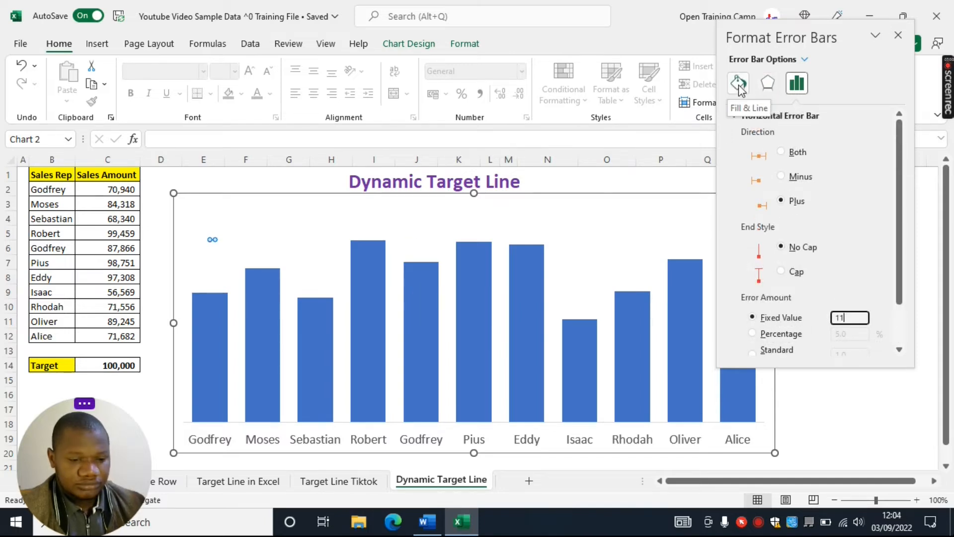
# Change the target error bar's line color to the standard purple
pyautogui.click(738, 83)
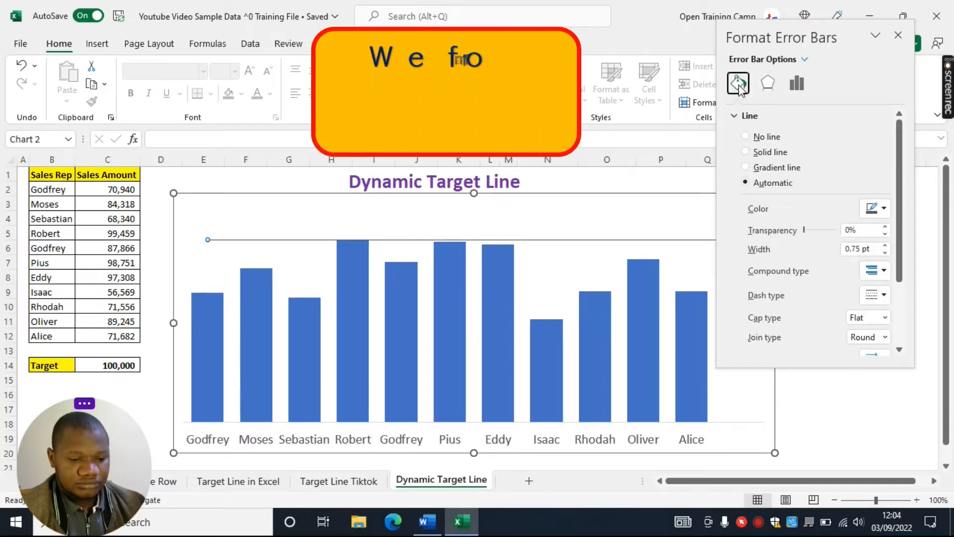
pyautogui.moveTo(794, 35); pyautogui.dragTo(784, 290)
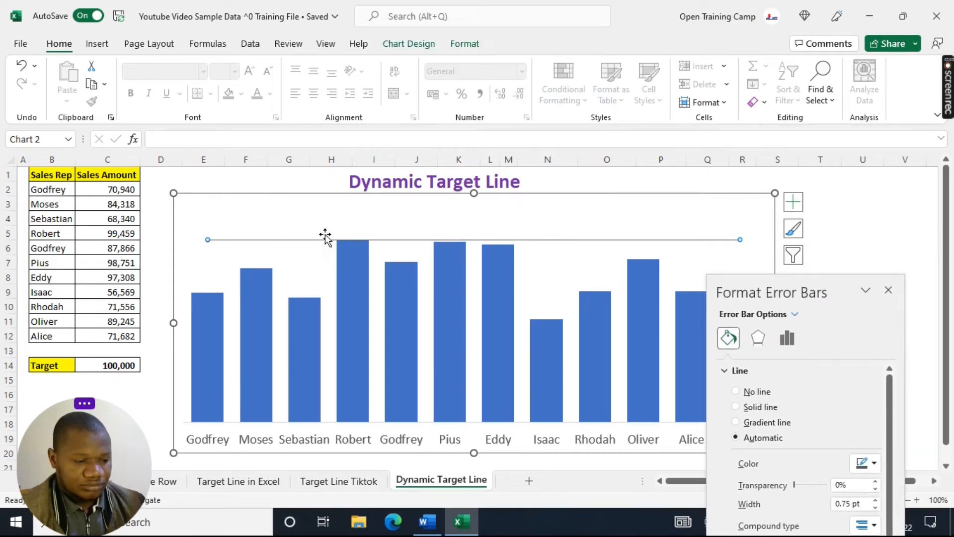
pyautogui.moveTo(790, 292); pyautogui.dragTo(834, 33)
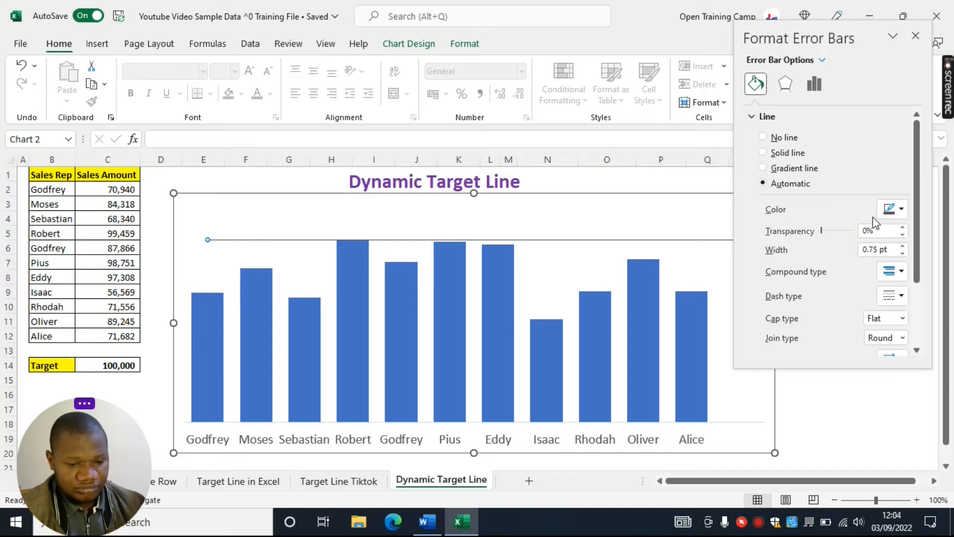
pyautogui.click(901, 209)
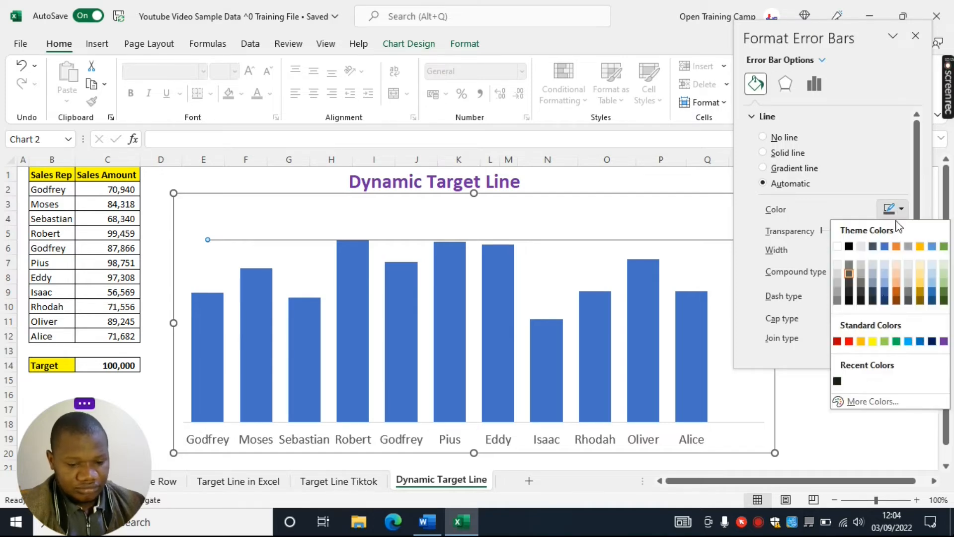
pyautogui.click(944, 341)
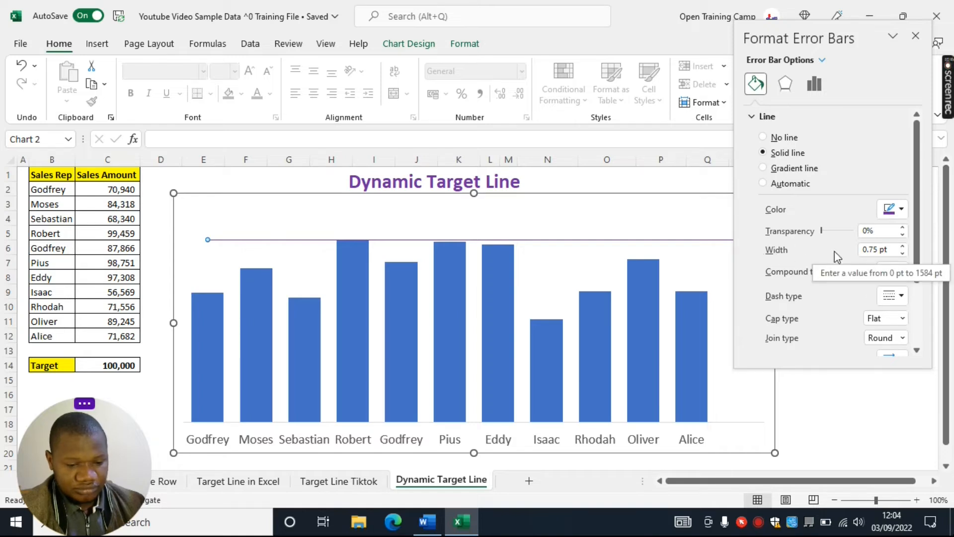
# Set the target error bar's line width to 2.5 pt and close its formatting options
pyautogui.click(903, 246)
pyautogui.click(903, 247)
pyautogui.click(903, 247)
pyautogui.click(903, 246)
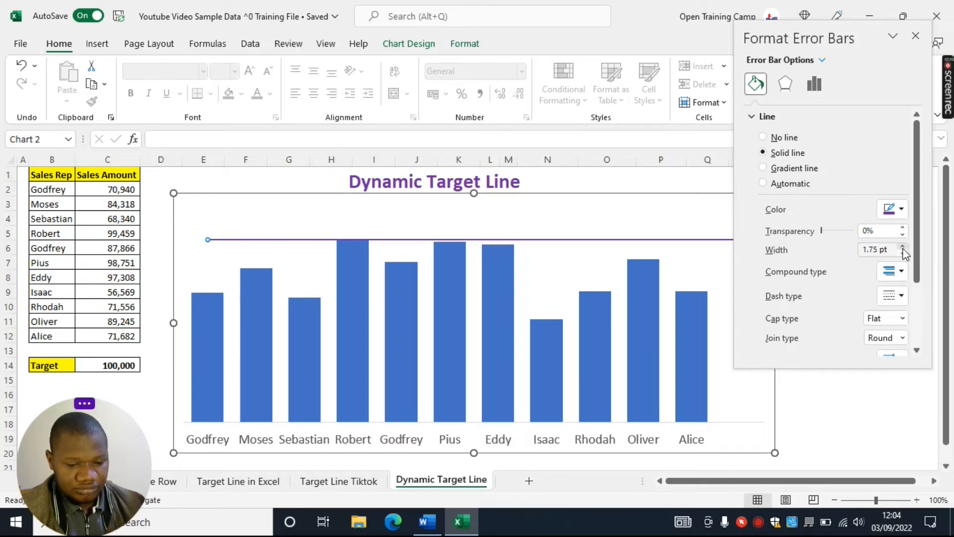
pyautogui.click(903, 246)
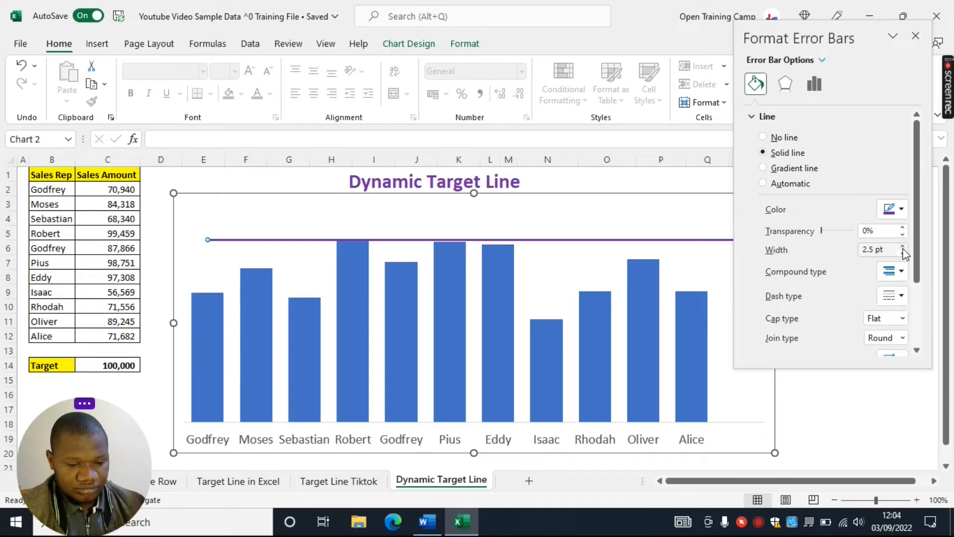
pyautogui.scroll(-3, 920, 179)
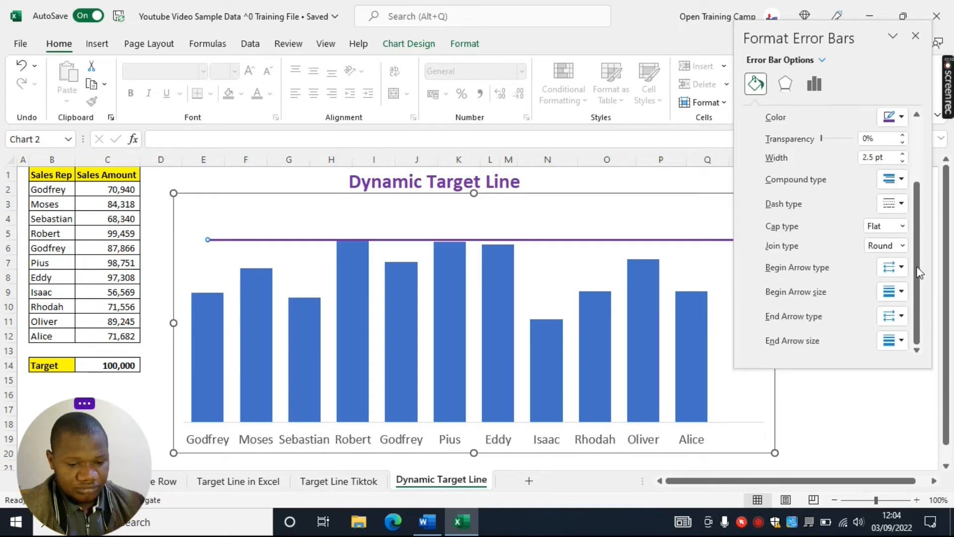
pyautogui.scroll(3, 920, 247)
pyautogui.click(915, 36)
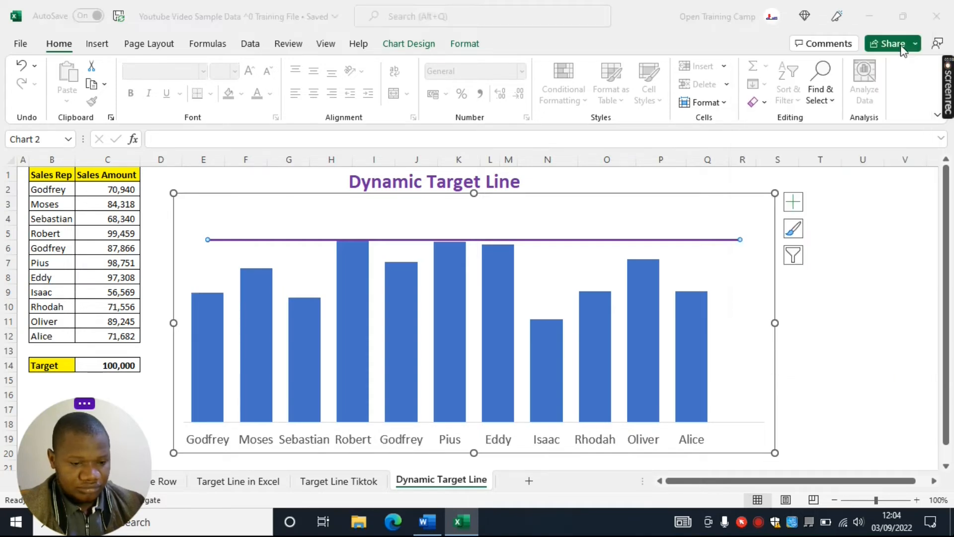
pyautogui.click(863, 247)
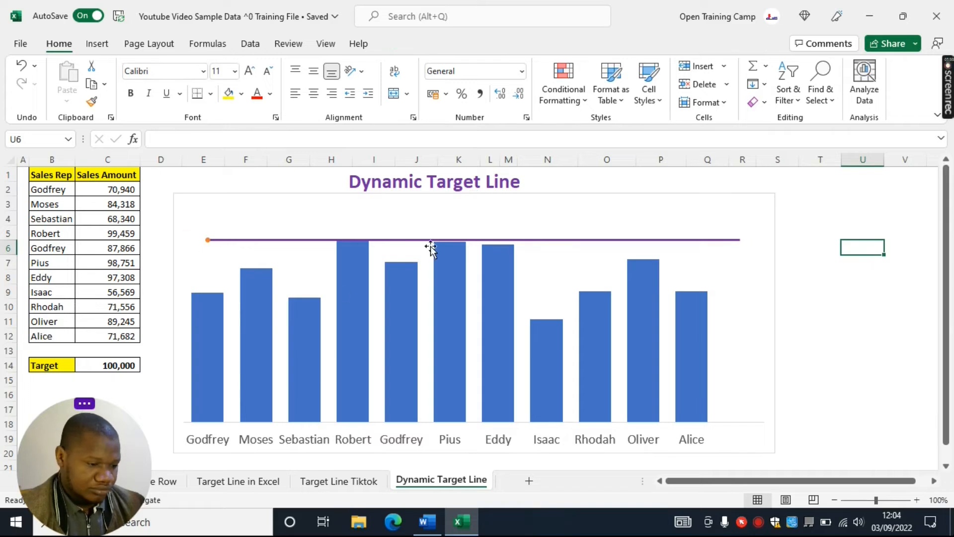
# Hide the Target series' marker by setting its border to No line and its fill to No fill
pyautogui.click(209, 241)
pyautogui.rightClick(206, 242)
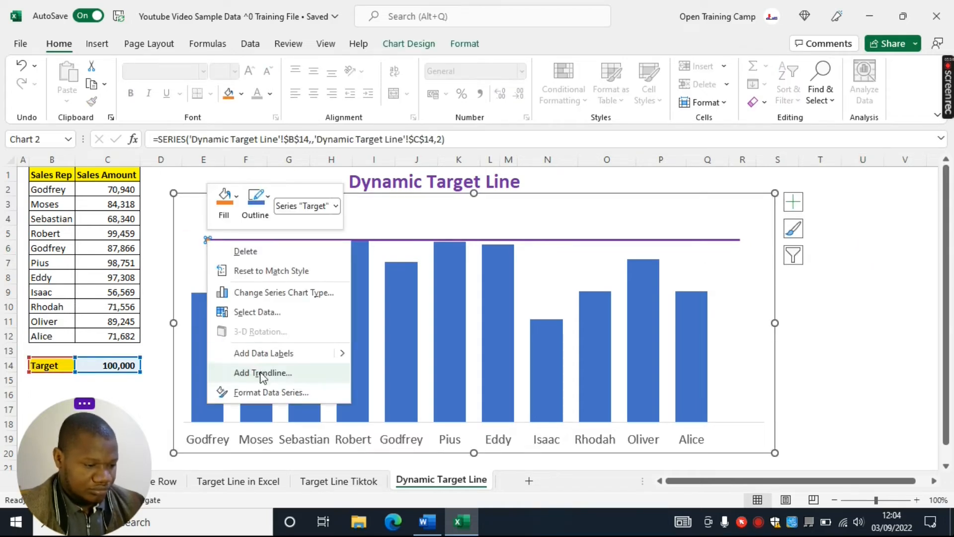
pyautogui.click(258, 392)
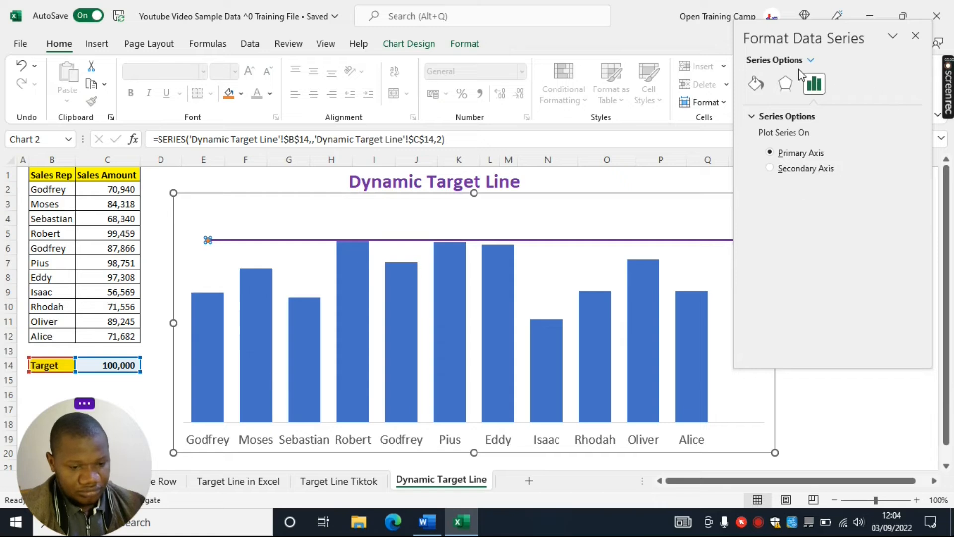
pyautogui.click(754, 88)
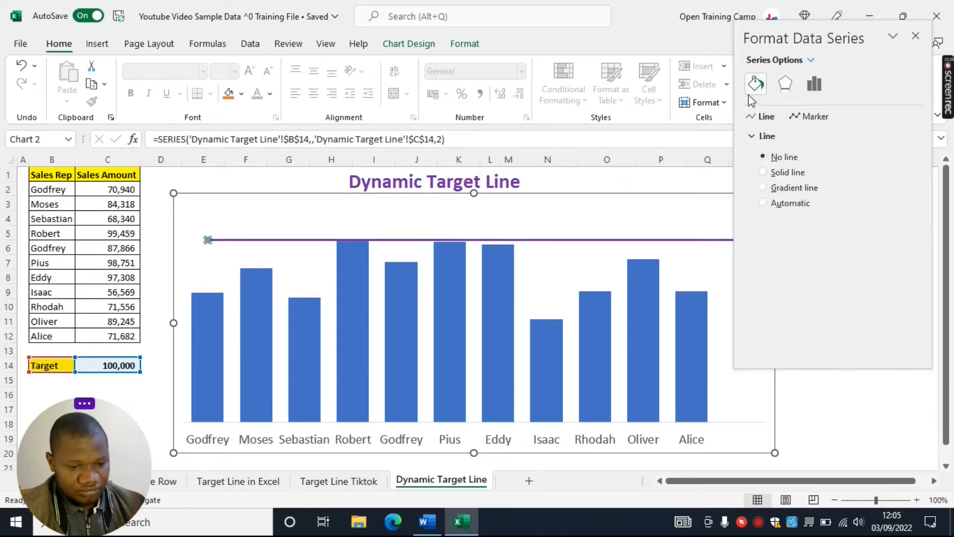
pyautogui.click(809, 120)
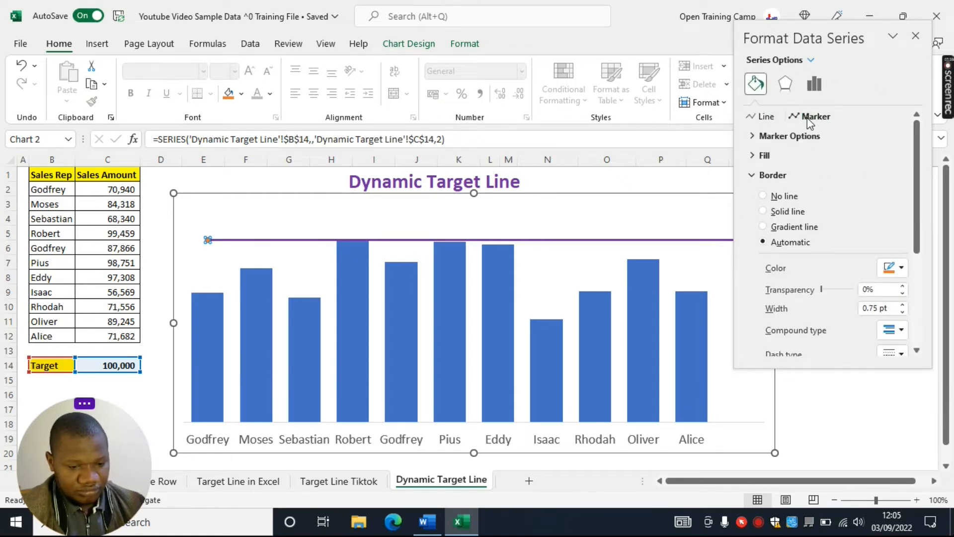
pyautogui.click(764, 198)
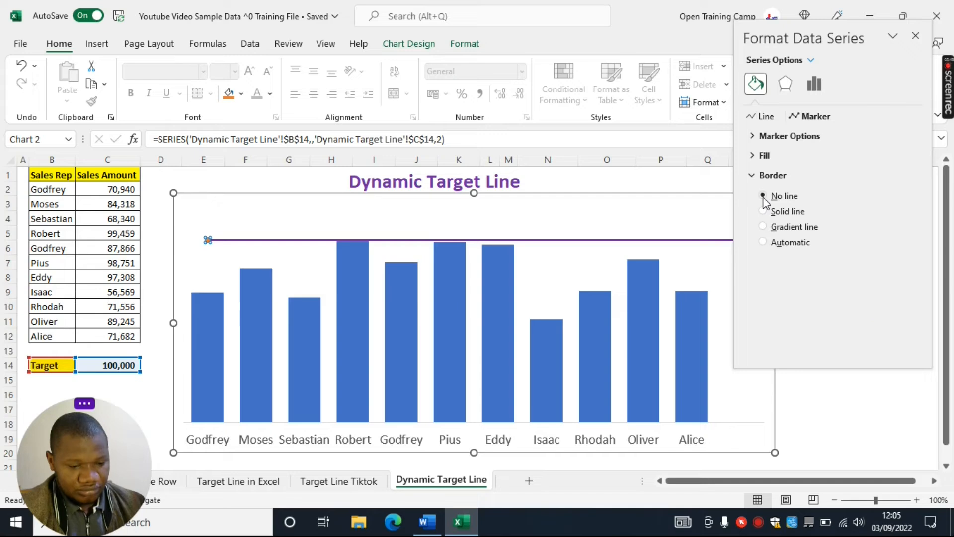
pyautogui.click(753, 176)
pyautogui.click(753, 157)
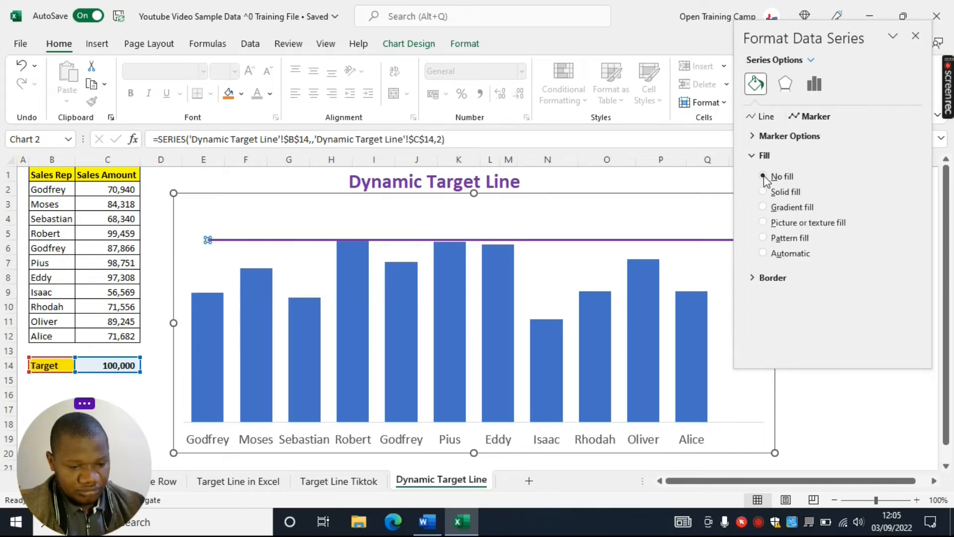
pyautogui.click(754, 157)
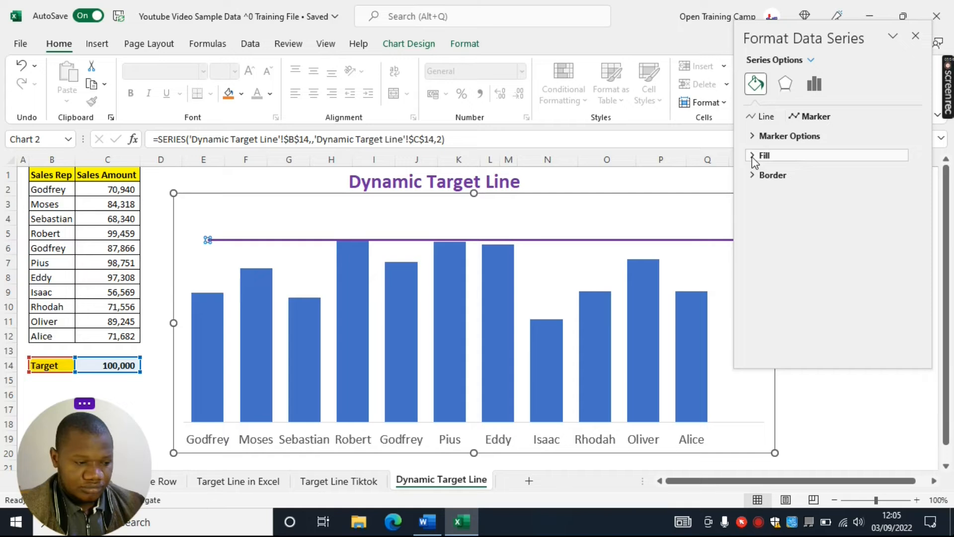
pyautogui.click(916, 37)
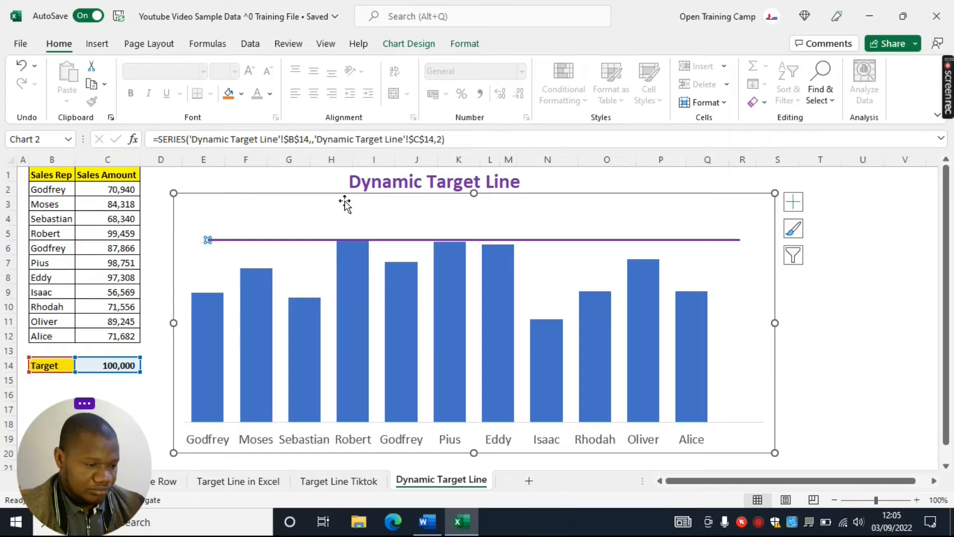
pyautogui.click(230, 181)
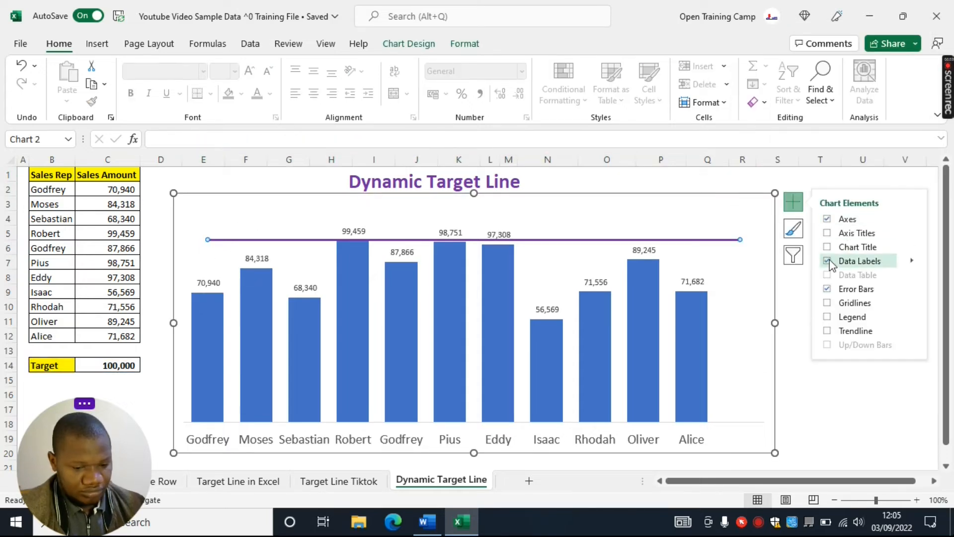
# Add data labels to the sales columns and the Target point in the chart
pyautogui.click(831, 260)
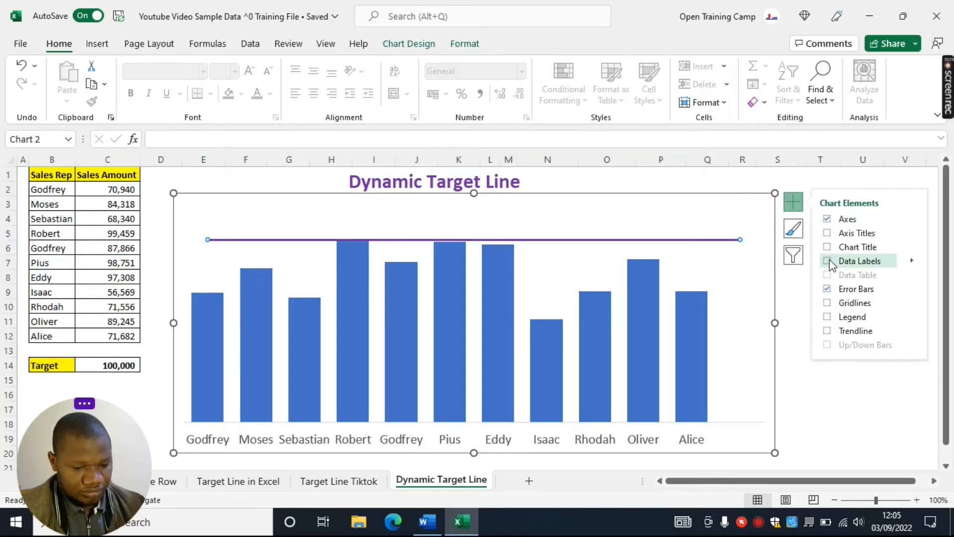
pyautogui.click(830, 259)
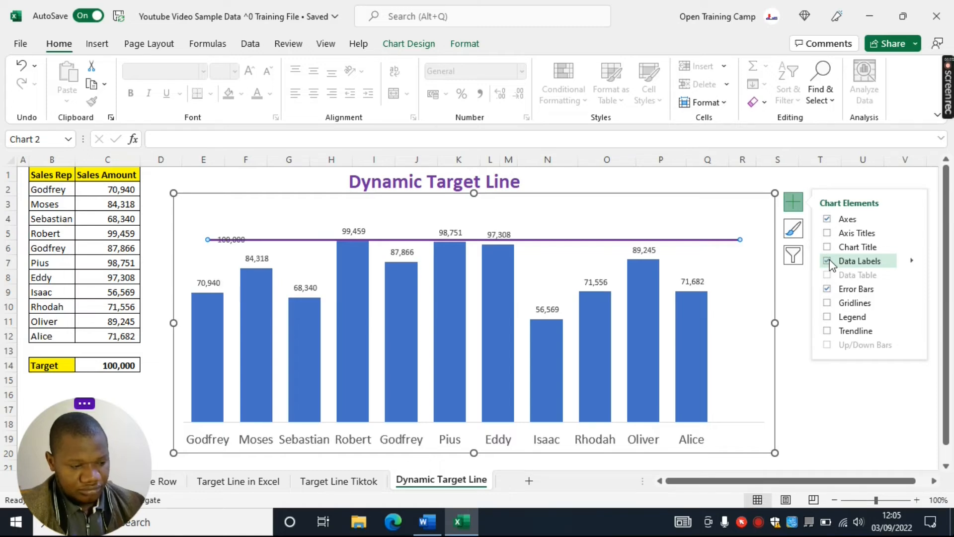
pyautogui.click(764, 177)
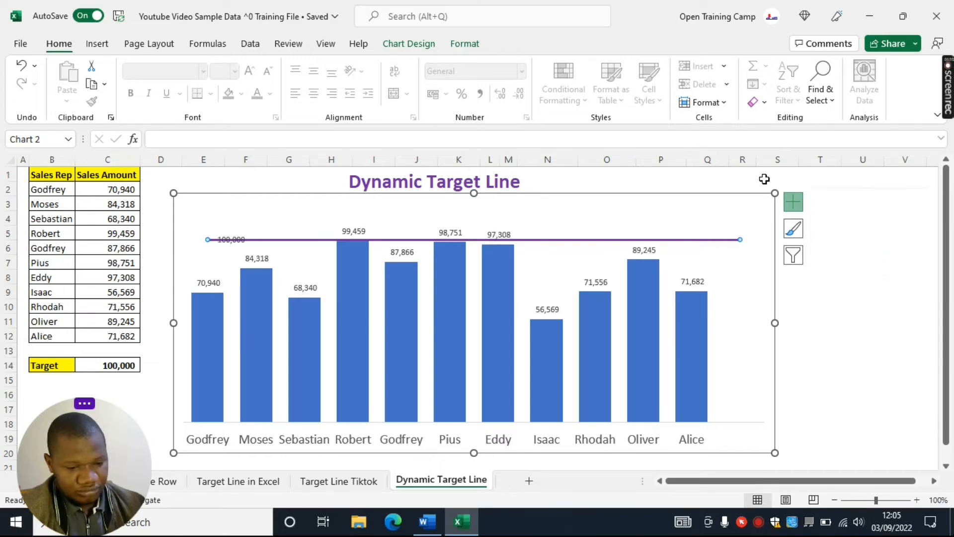
# Move the Target point's data label just beyond the right end of the target line
pyautogui.click(231, 240)
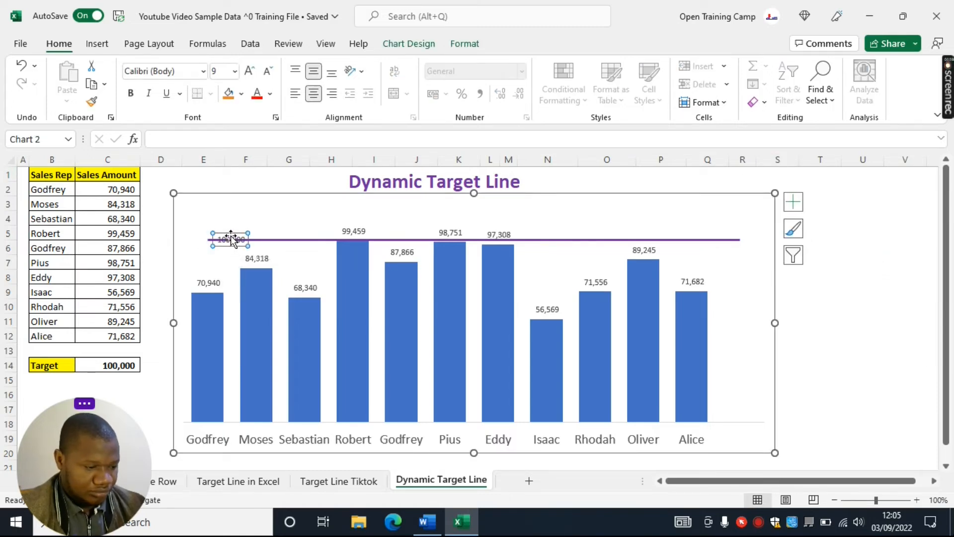
pyautogui.moveTo(231, 240); pyautogui.dragTo(759, 234)
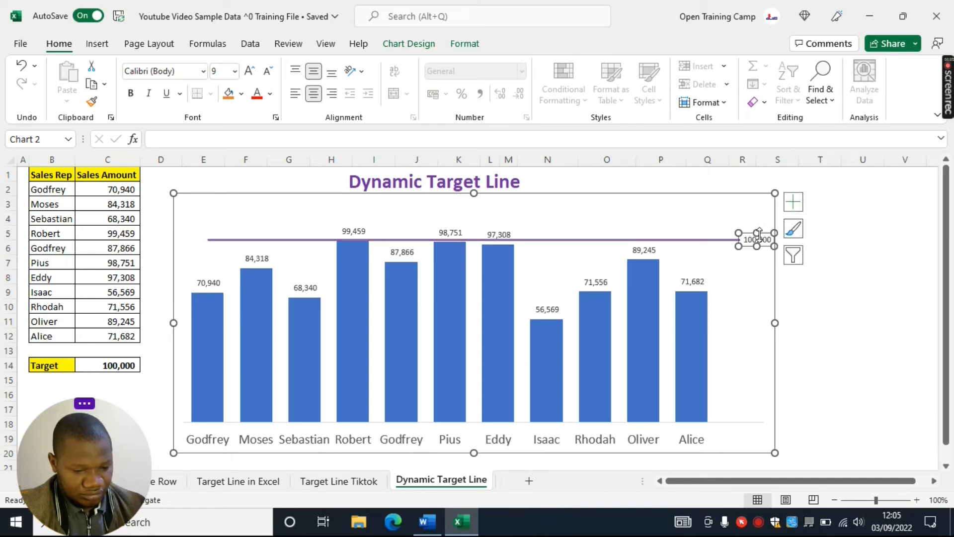
pyautogui.click(833, 317)
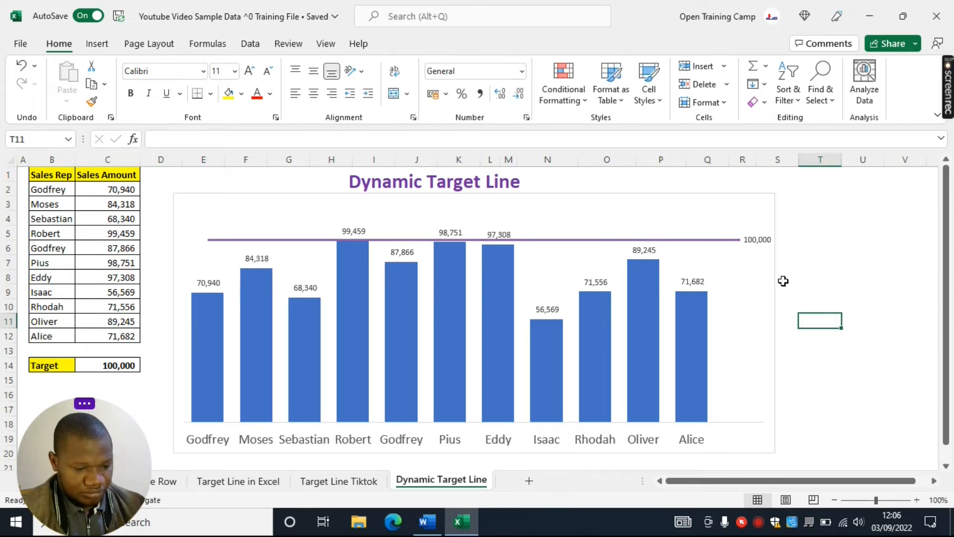
# Increase the font size of the sales columns' data labels to 12
pyautogui.click(720, 241)
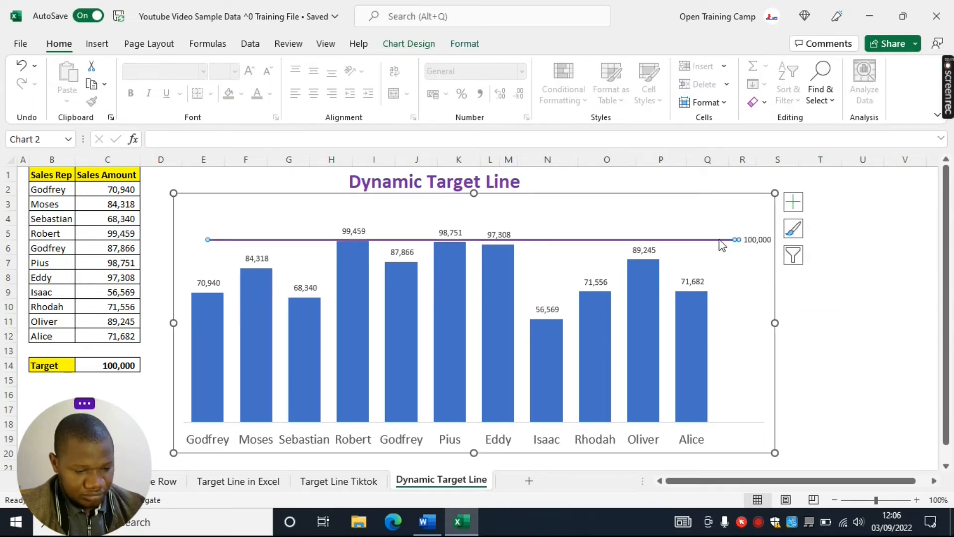
pyautogui.click(635, 244)
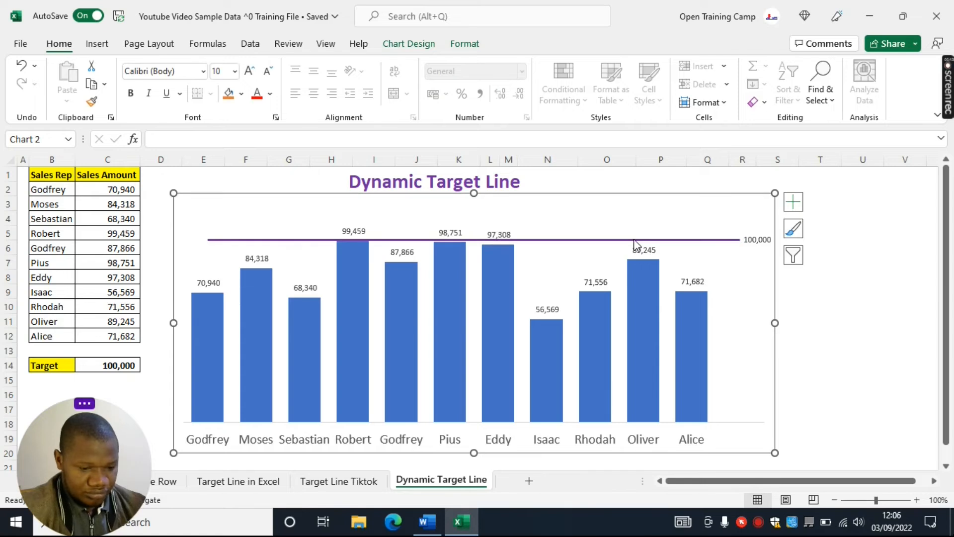
pyautogui.click(354, 231)
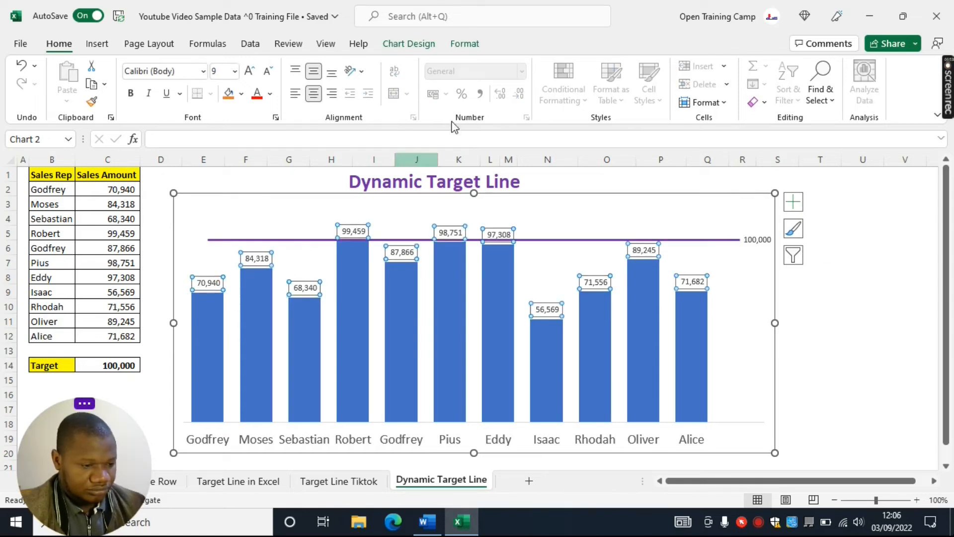
pyautogui.click(250, 71)
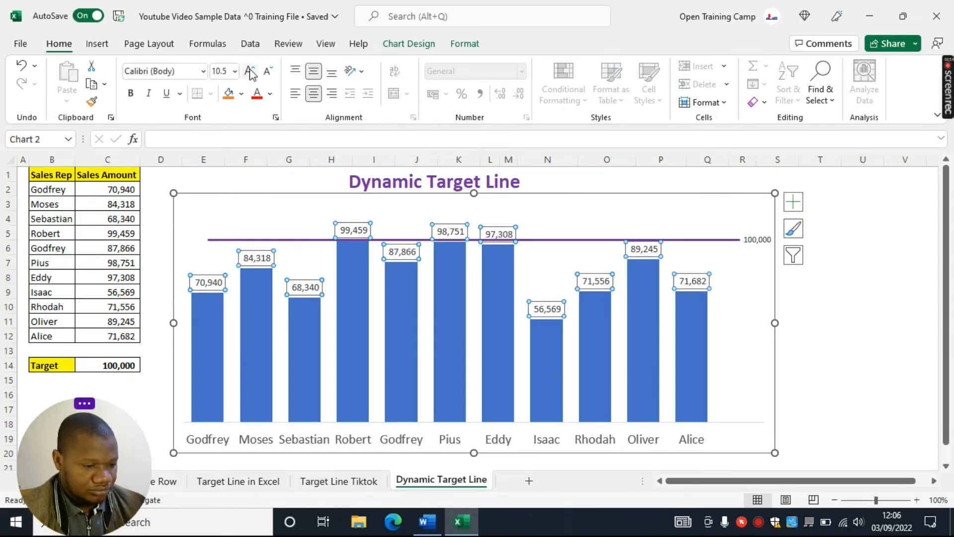
pyautogui.click(250, 71)
pyautogui.click(250, 72)
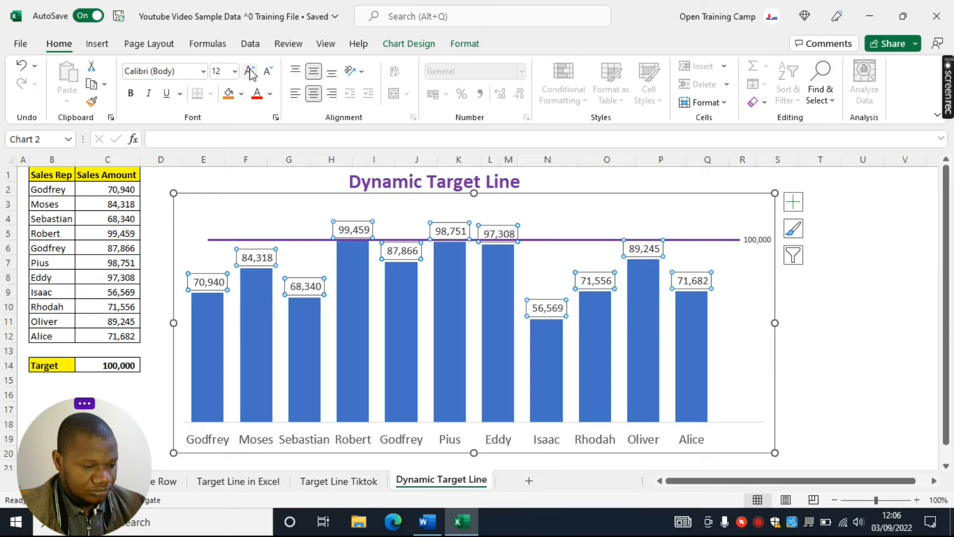
# Increase the font size of the Target data label at the end of the target line to 12
pyautogui.click(754, 238)
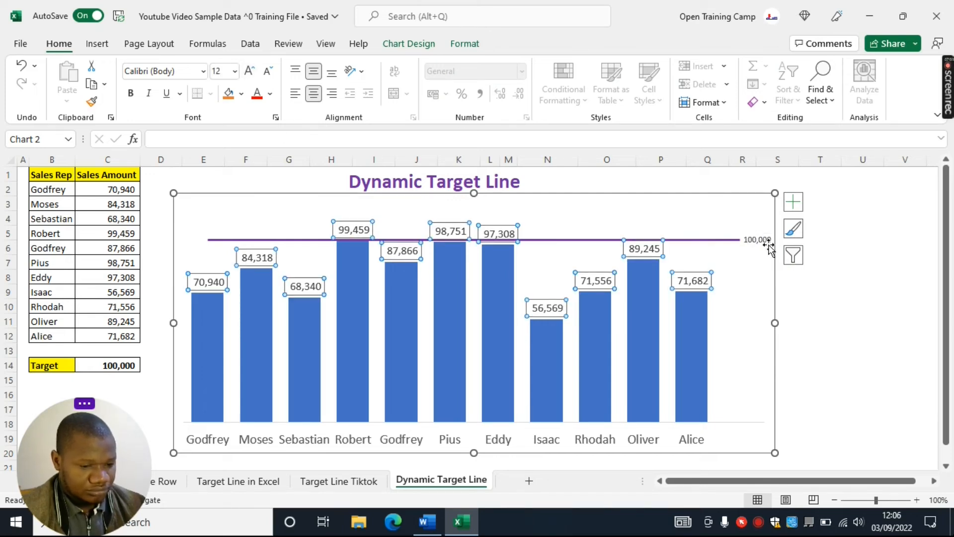
pyautogui.click(250, 71)
pyautogui.click(250, 71)
pyautogui.click(250, 71)
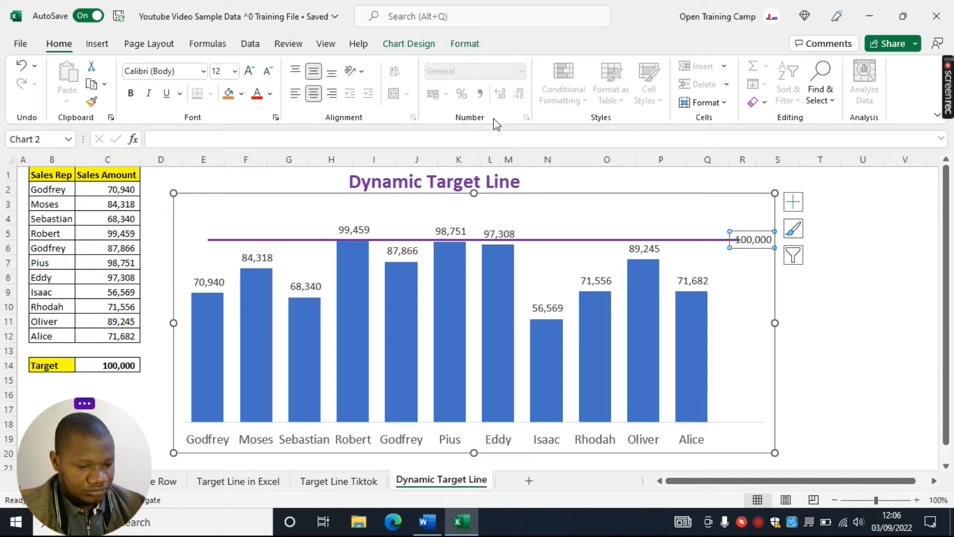
# Widen the chart area to the right and stretch its plot area slightly so the target label clears the line's end
pyautogui.moveTo(775, 325)
pyautogui.mouseDown()
pyautogui.moveTo(795, 326)
pyautogui.moveTo(766, 311)
pyautogui.mouseUp()
pyautogui.click(723, 306)
pyautogui.click(751, 302)
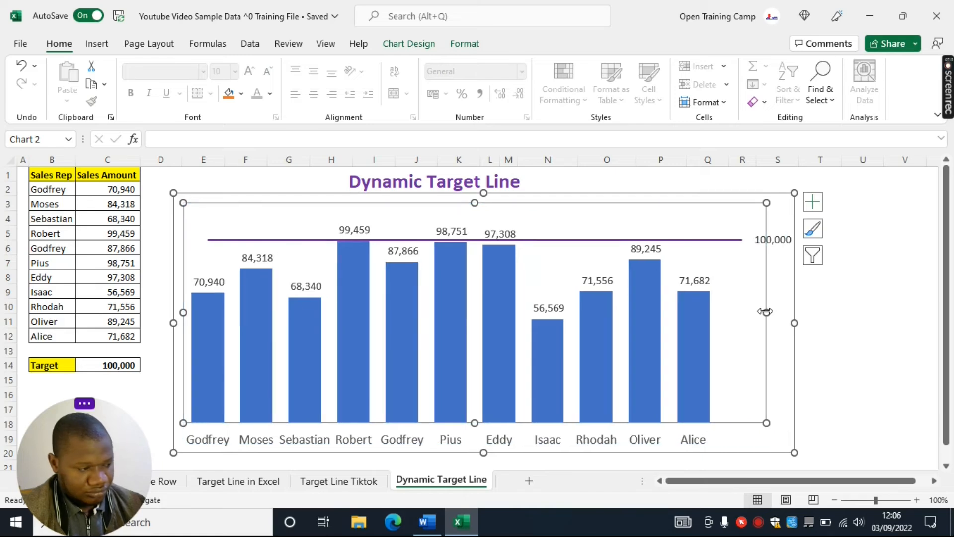
pyautogui.moveTo(766, 311); pyautogui.dragTo(772, 311)
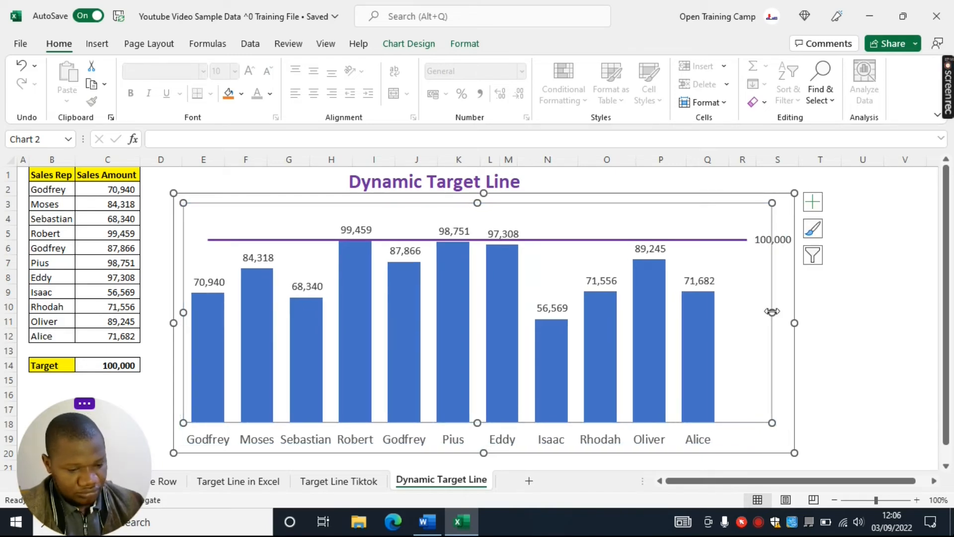
pyautogui.click(892, 292)
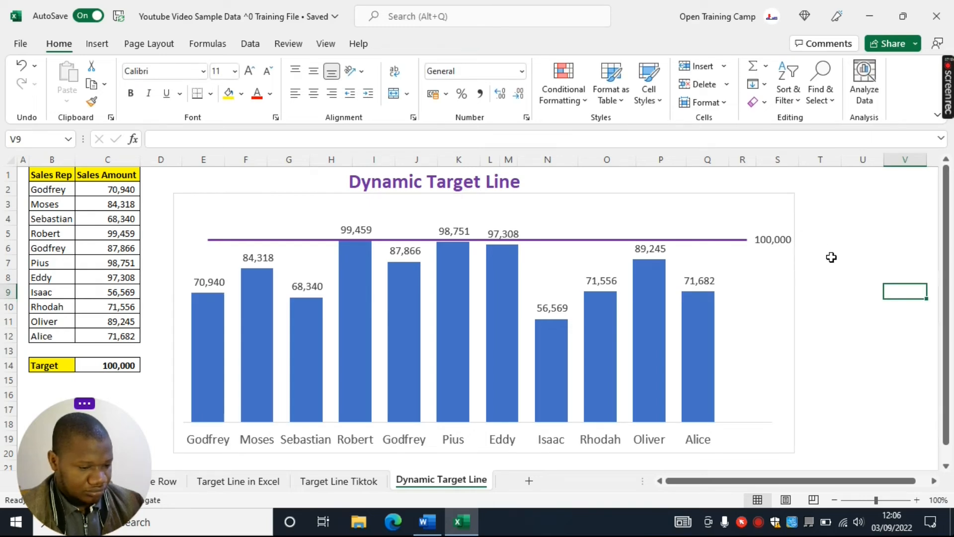
# Format the chart area with No fill and set its border to No line
pyautogui.rightClick(269, 197)
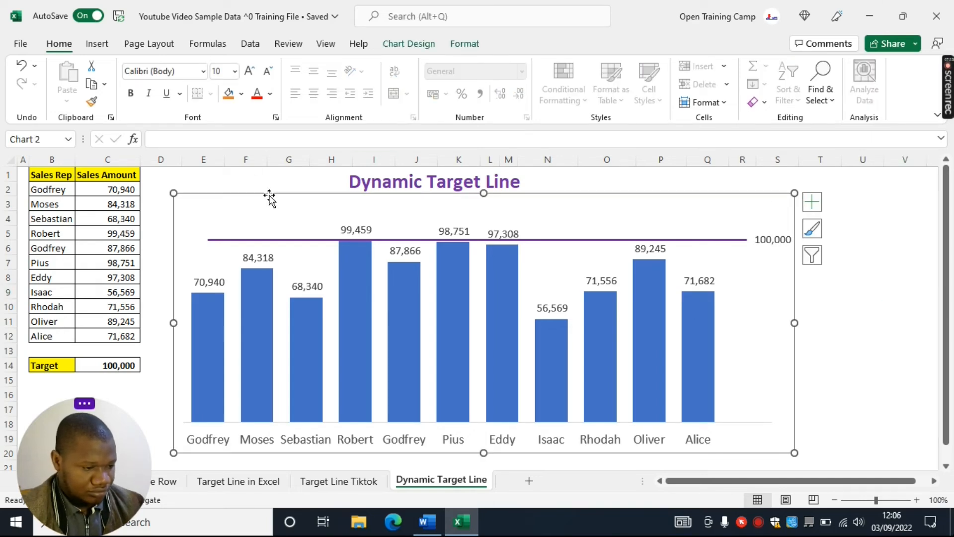
pyautogui.click(334, 472)
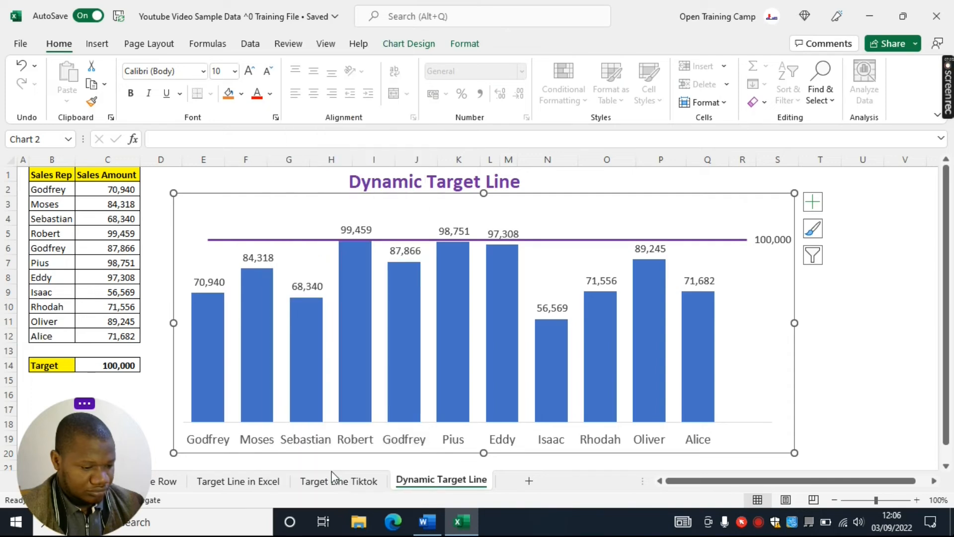
pyautogui.click(776, 118)
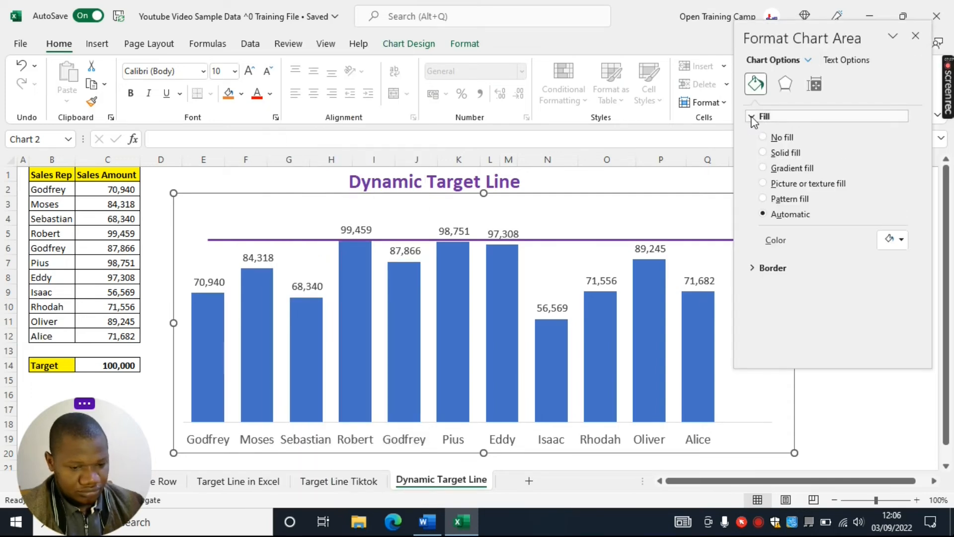
pyautogui.click(764, 138)
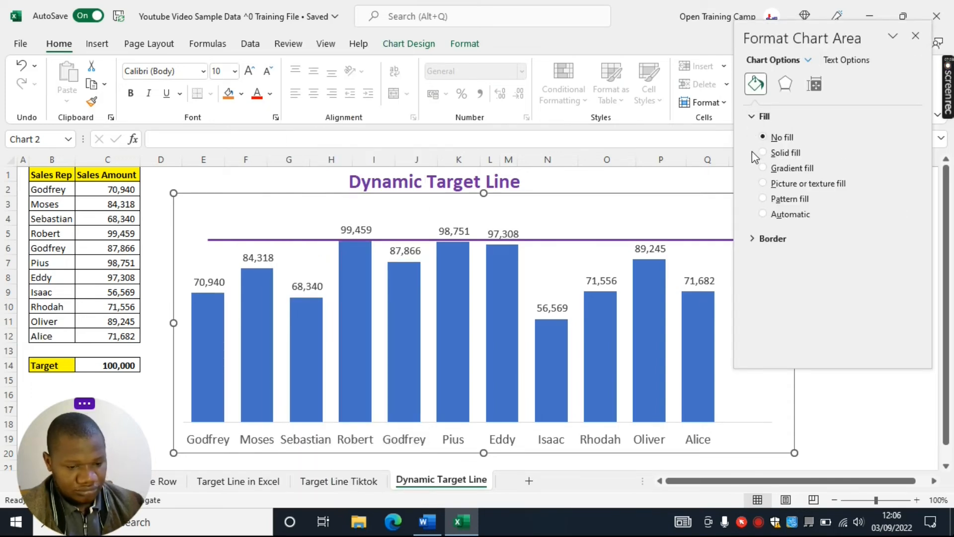
pyautogui.click(756, 117)
pyautogui.click(760, 136)
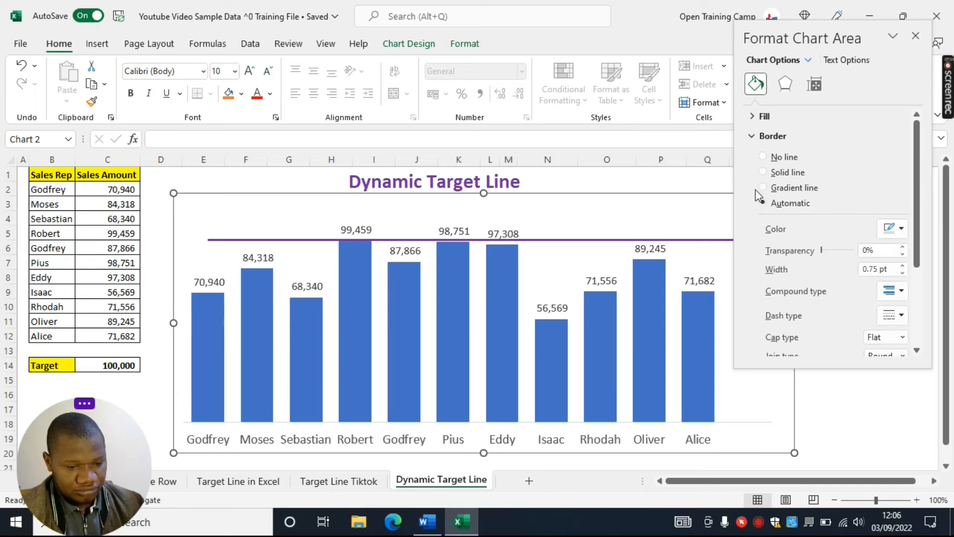
pyautogui.click(763, 157)
pyautogui.click(916, 36)
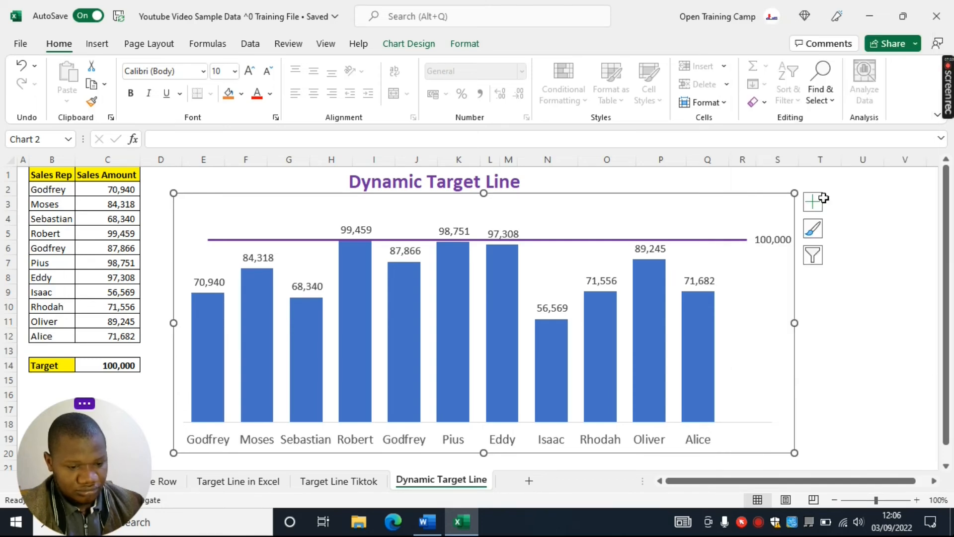
# Move the chart slightly up and to the right, closer beneath the Dynamic Target Line heading
pyautogui.click(859, 264)
pyautogui.click(693, 198)
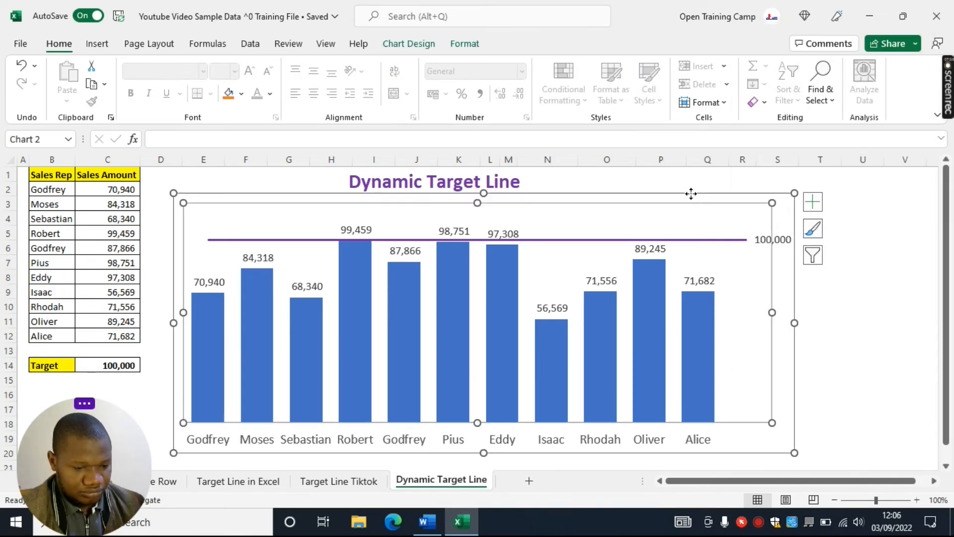
pyautogui.moveTo(691, 193); pyautogui.dragTo(706, 181)
# Give the sales columns a gradient fill using the gold preset that darkens toward the base
pyautogui.click(225, 314)
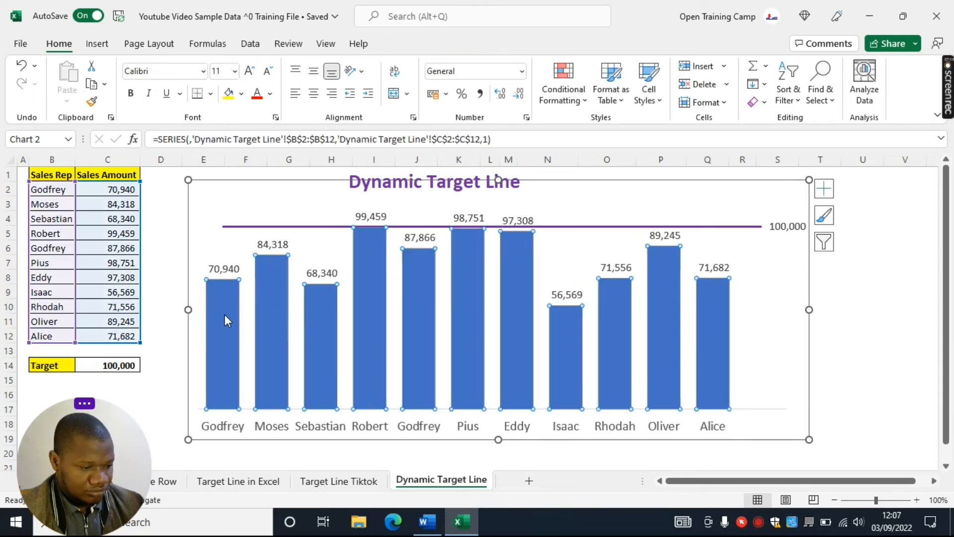
pyautogui.rightClick(225, 314)
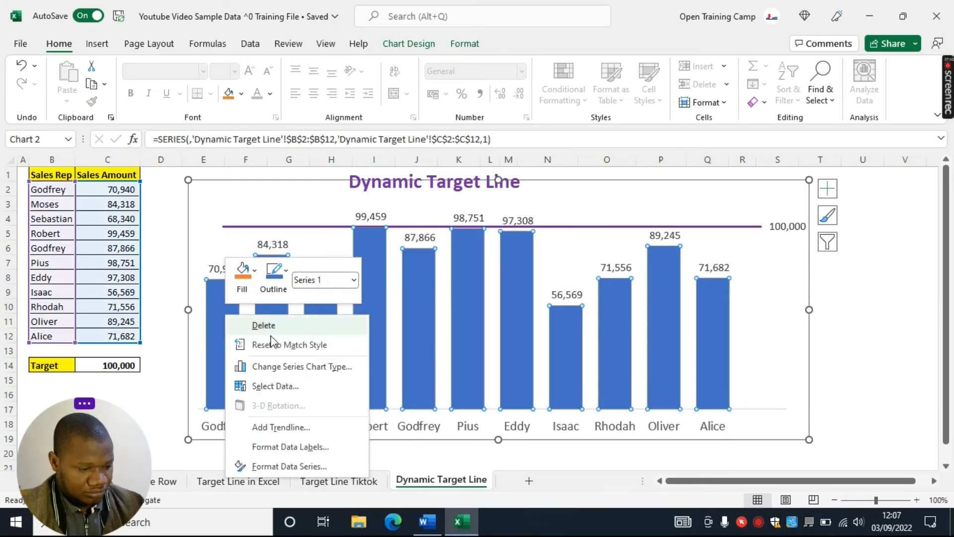
pyautogui.click(259, 464)
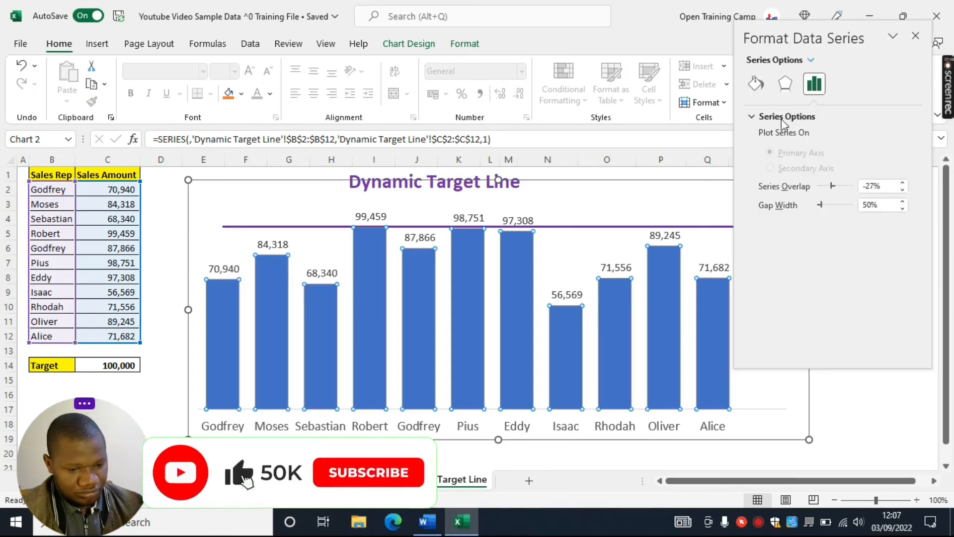
pyautogui.click(755, 85)
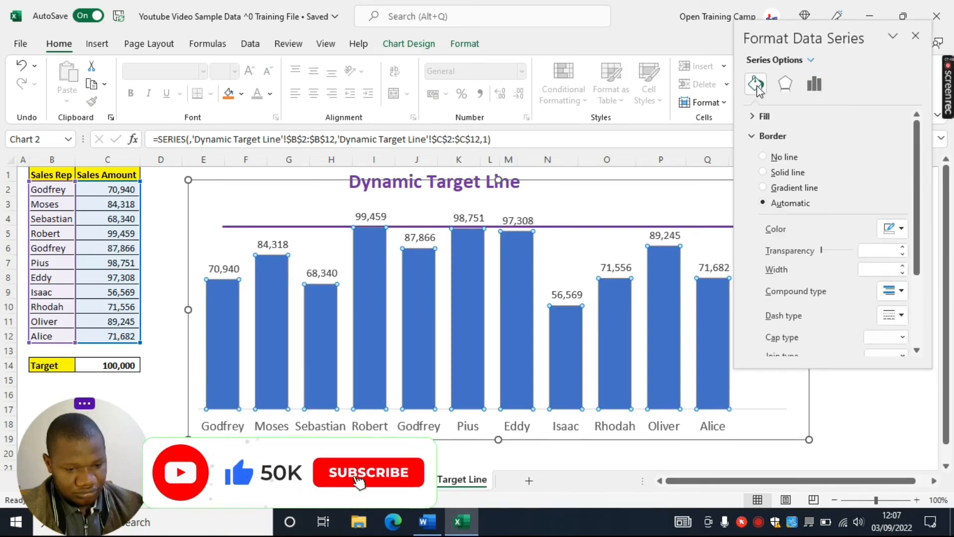
pyautogui.click(756, 136)
pyautogui.click(752, 118)
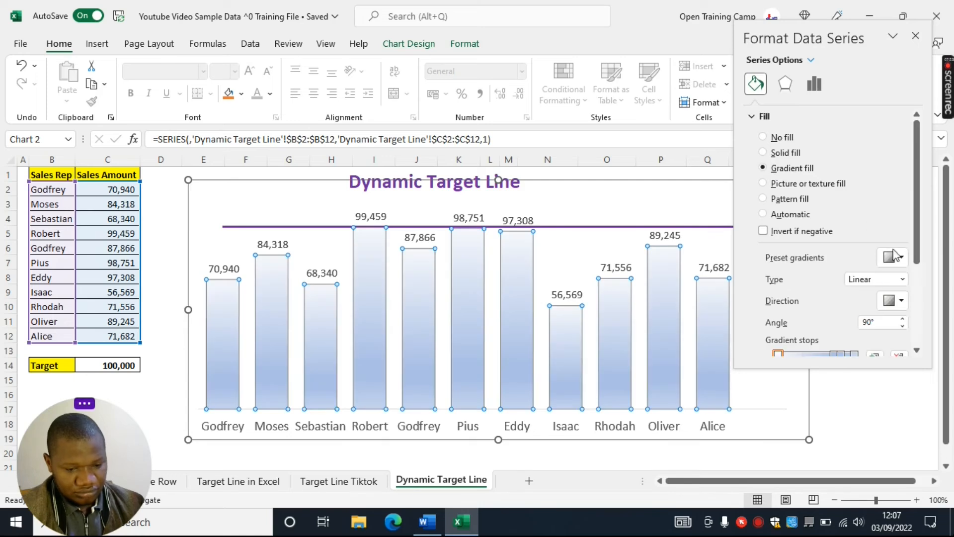
pyautogui.click(898, 258)
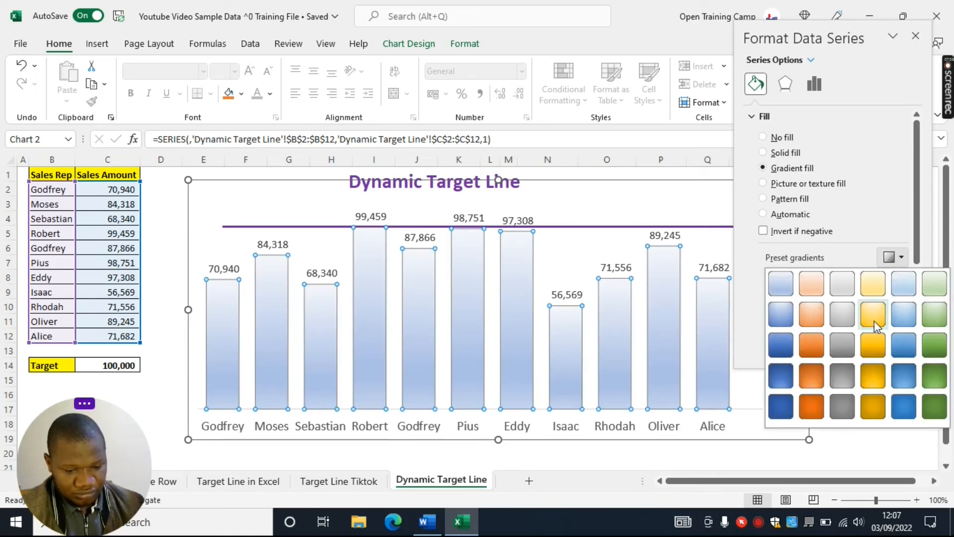
pyautogui.click(873, 345)
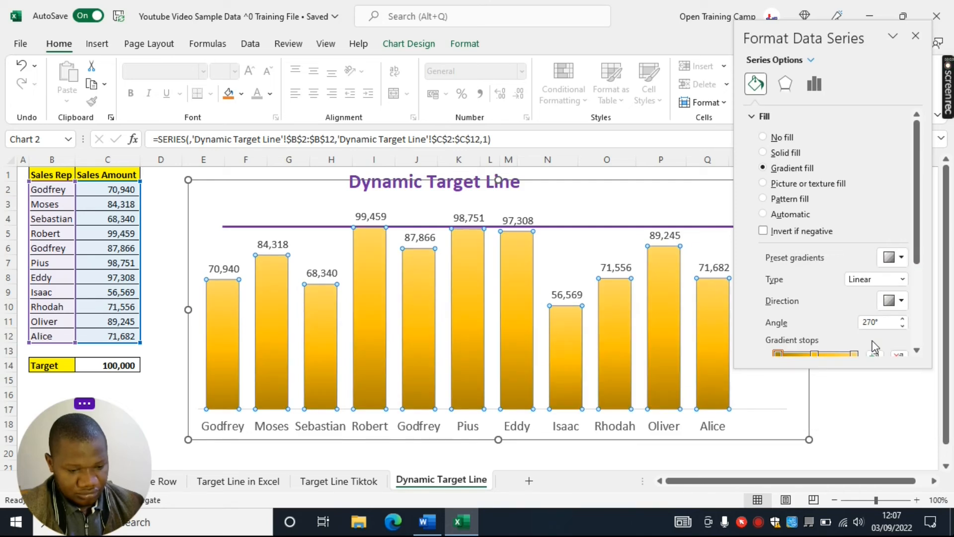
# Outline the sales columns with a solid orange border 2.75 pt wide
pyautogui.click(763, 117)
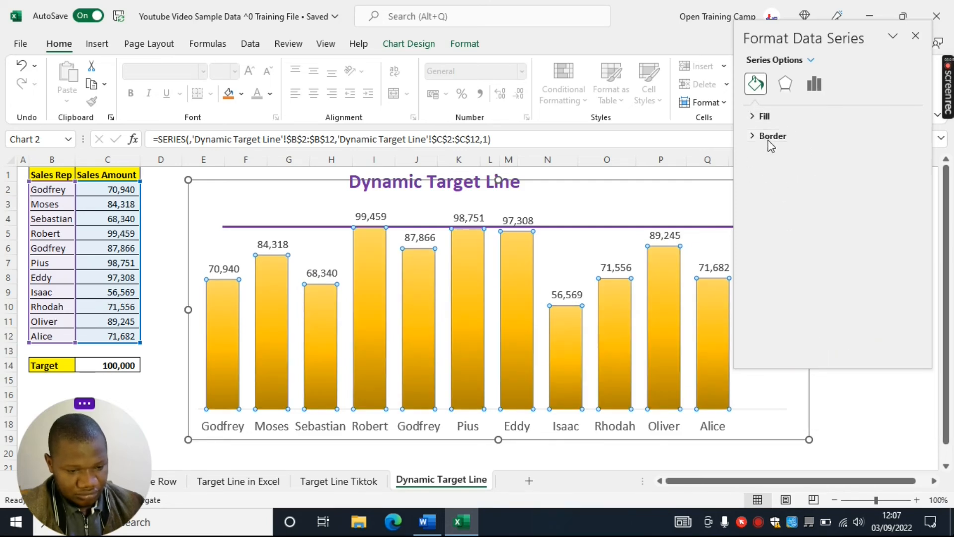
pyautogui.click(752, 136)
pyautogui.click(901, 230)
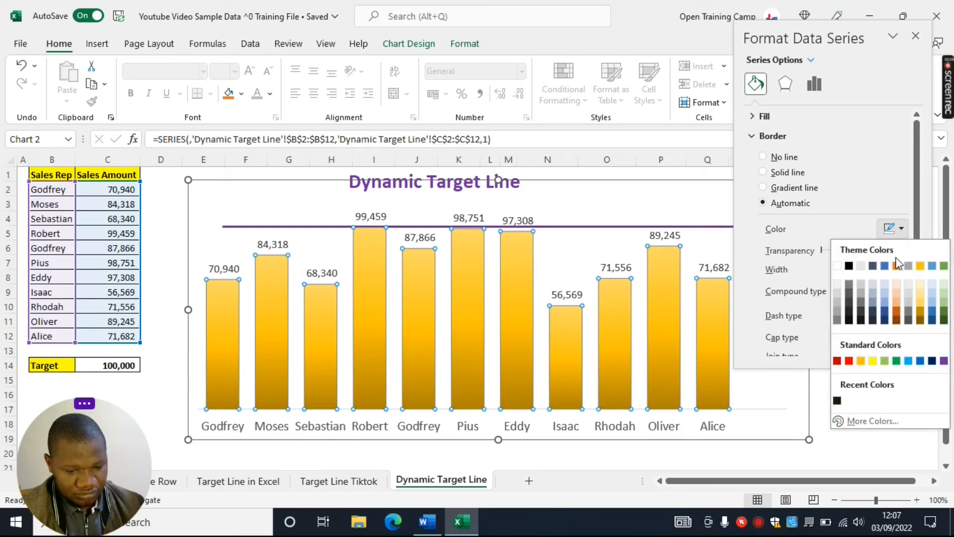
pyautogui.click(897, 267)
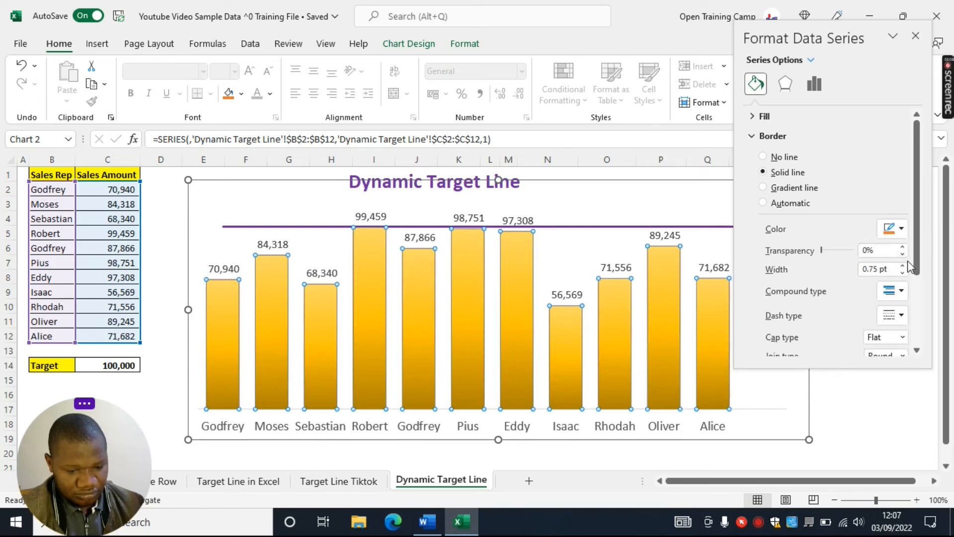
pyautogui.click(904, 266)
pyautogui.click(903, 267)
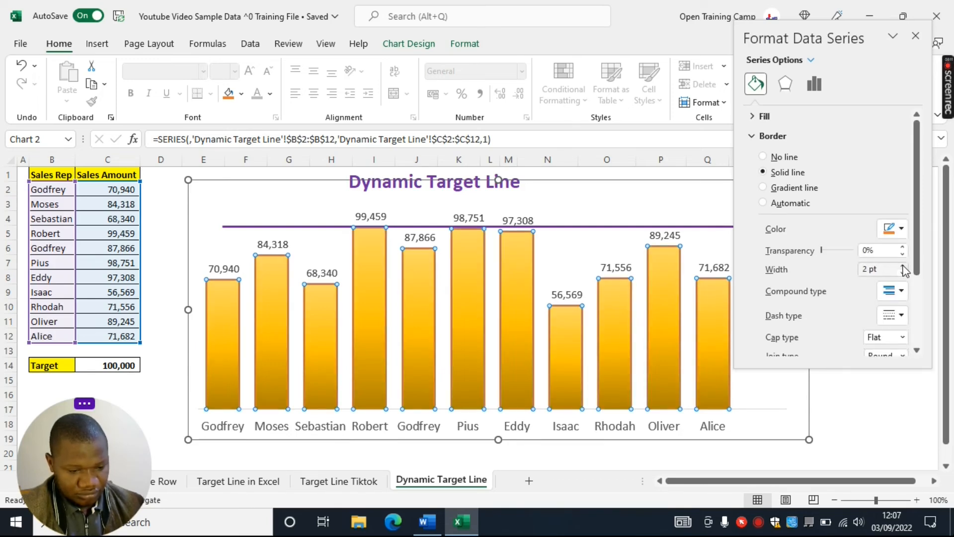
pyautogui.click(903, 266)
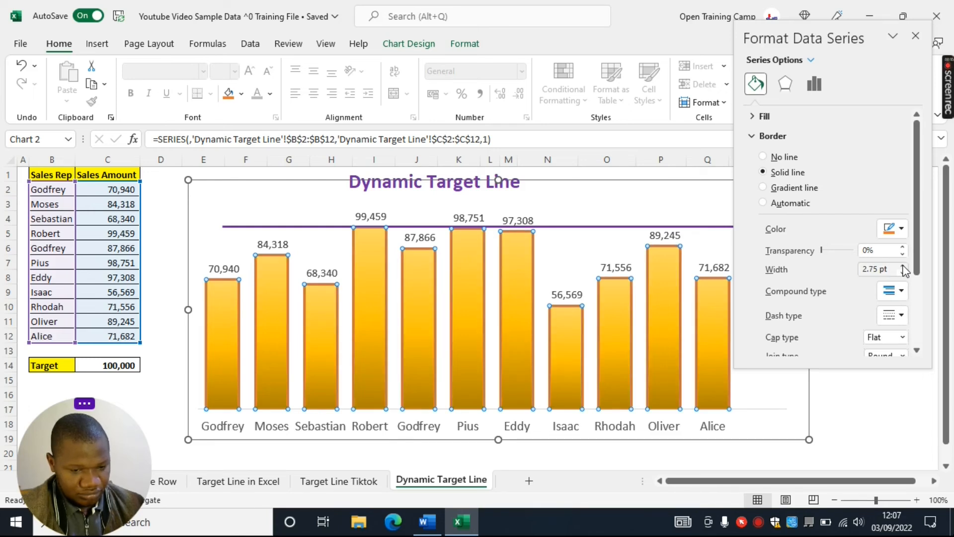
pyautogui.click(915, 36)
pyautogui.click(888, 305)
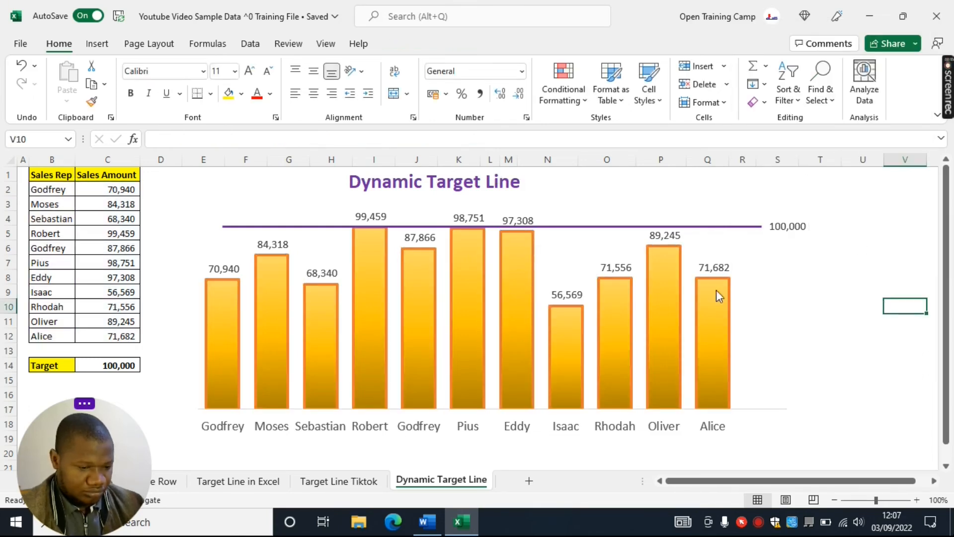
# Set the Target value in cell C14 to 85000 to shift the target line
pyautogui.moveTo(481, 238)
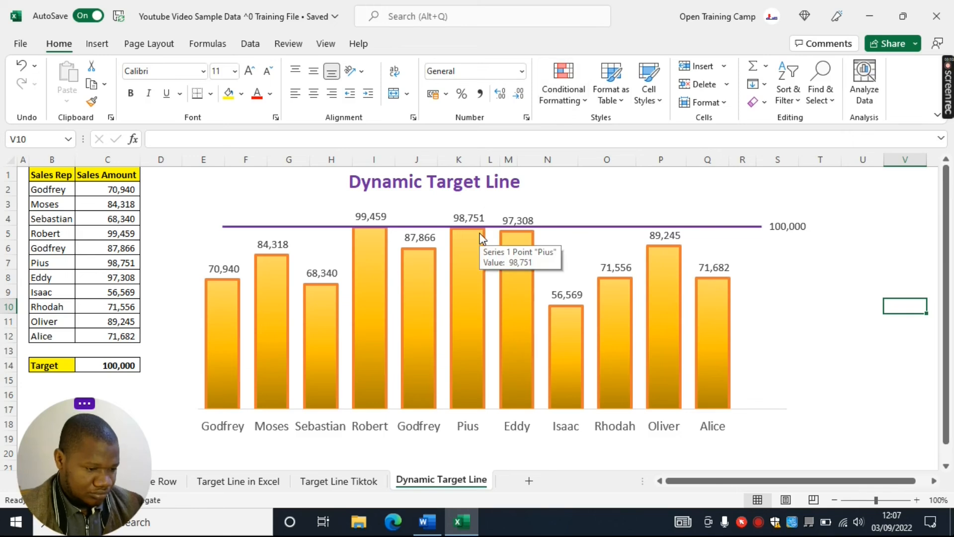
pyautogui.click(109, 366)
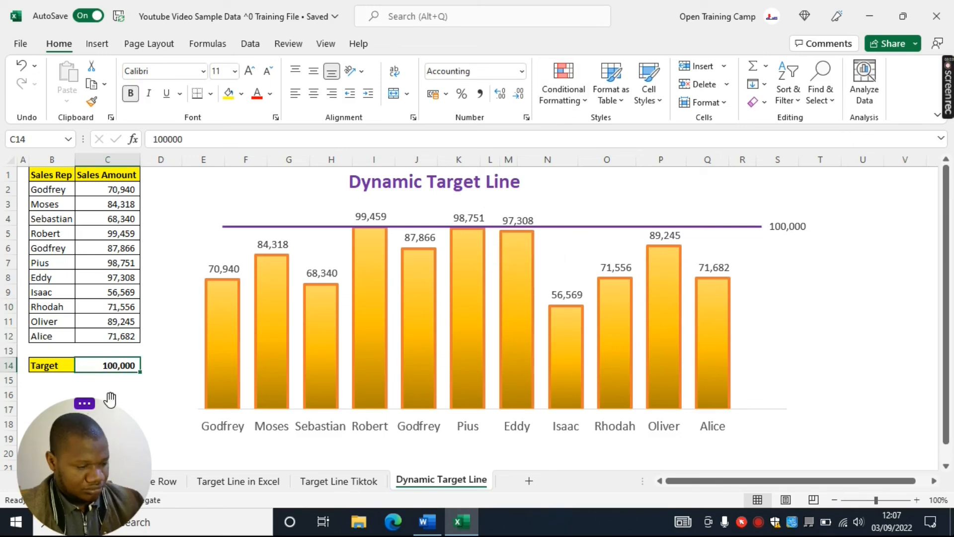
pyautogui.write('85000')
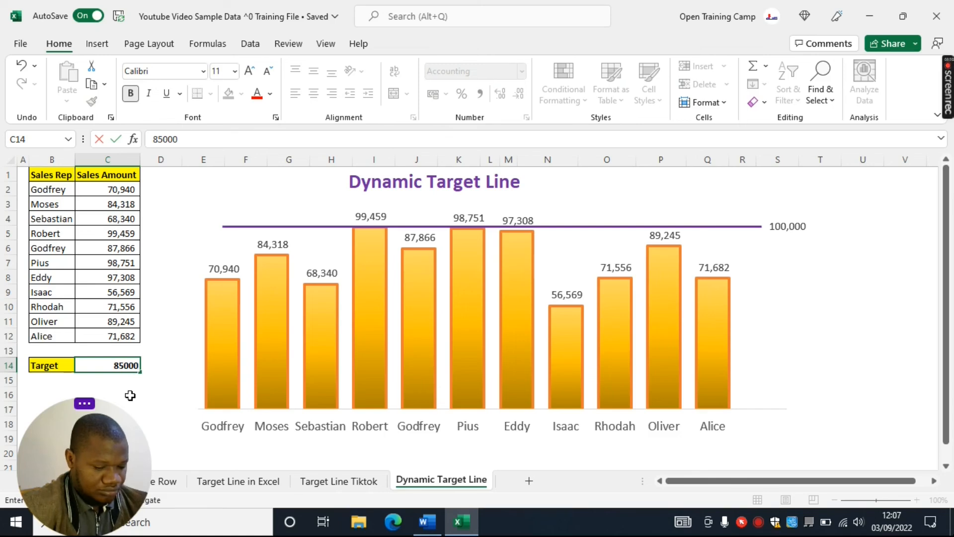
pyautogui.press('Return')
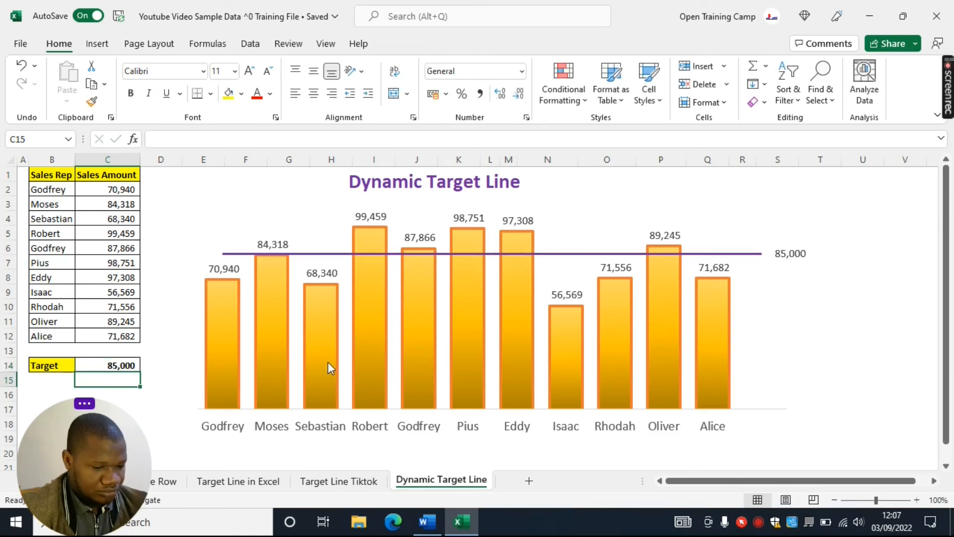
# Format the Target data label at the end of the line with bold purple text
pyautogui.click(790, 252)
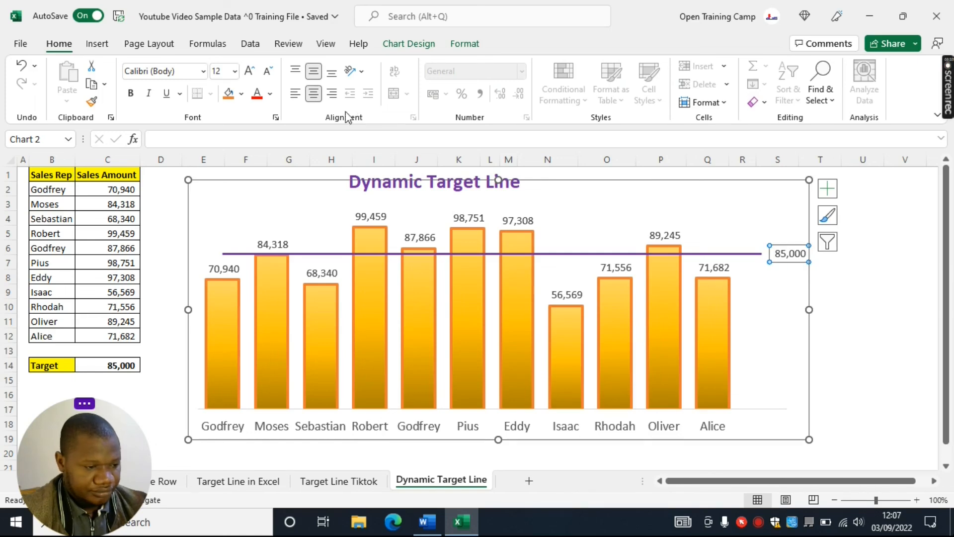
pyautogui.click(270, 94)
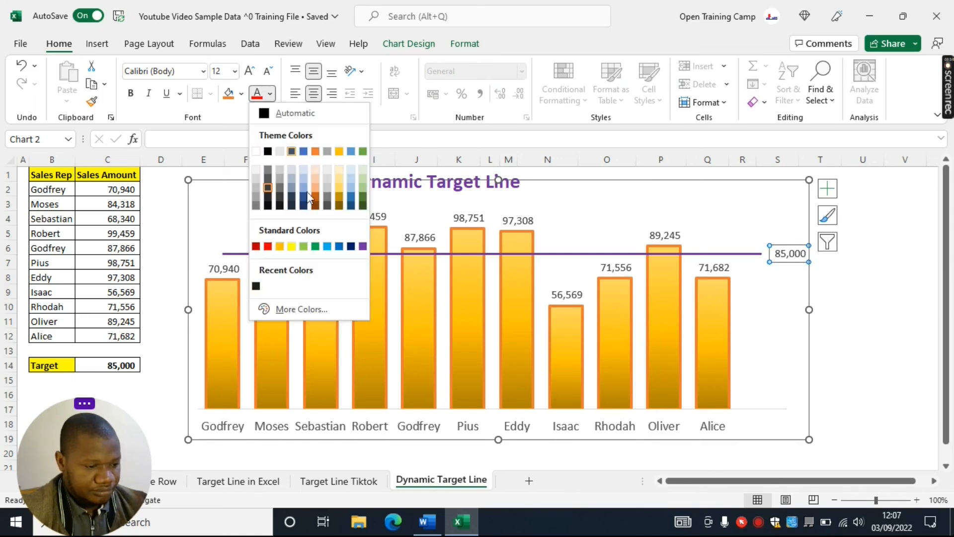
pyautogui.click(362, 247)
pyautogui.click(132, 94)
pyautogui.click(906, 321)
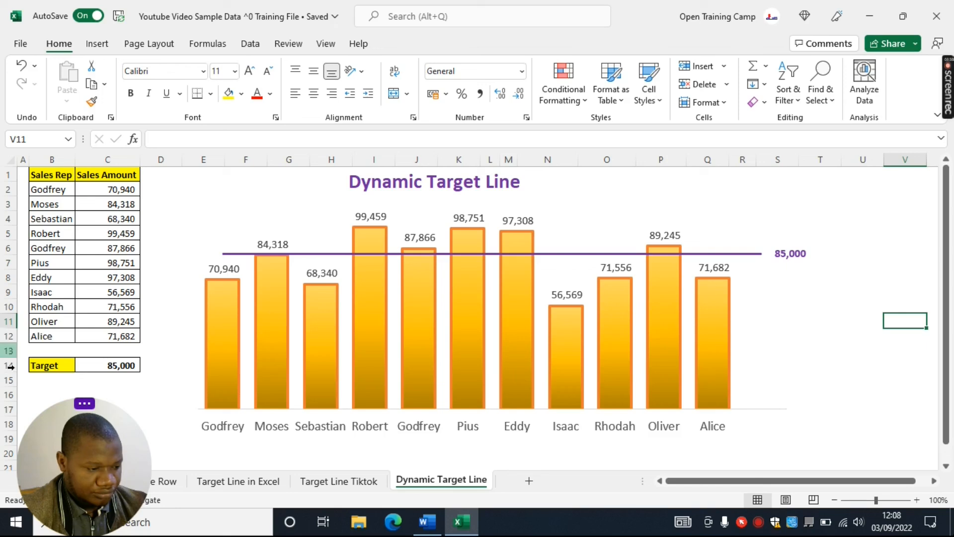
# Set the Target value in cell C14 to 65000 to test the dynamic line
pyautogui.click(103, 366)
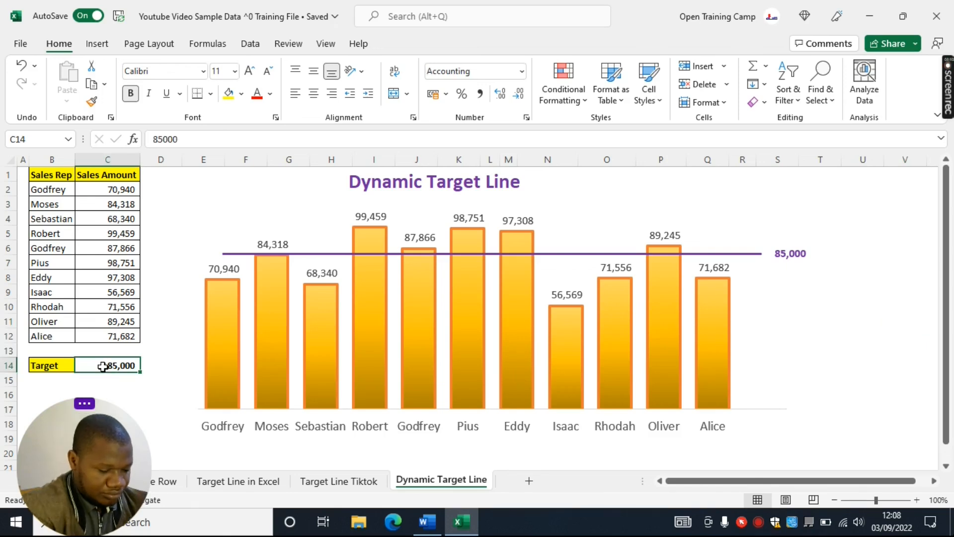
pyautogui.write('65000')
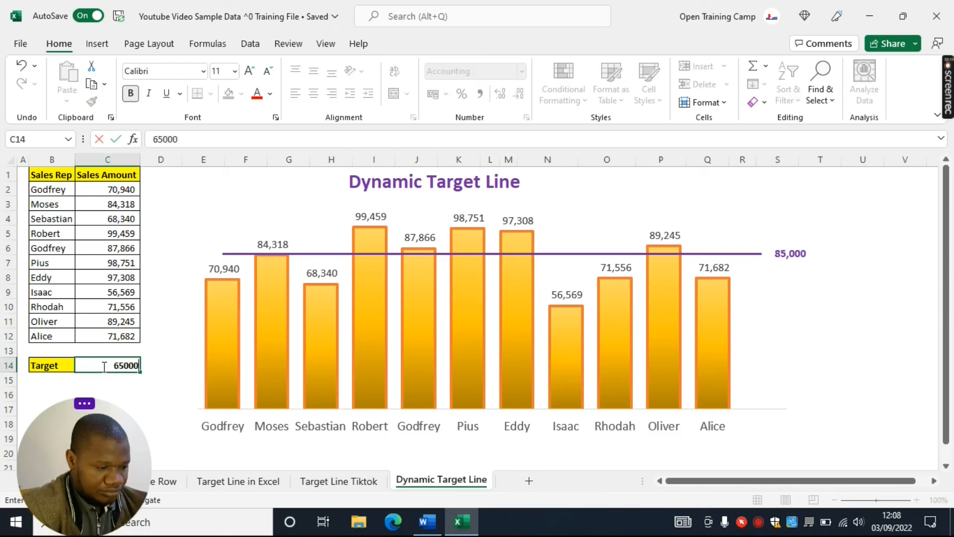
pyautogui.press('Return')
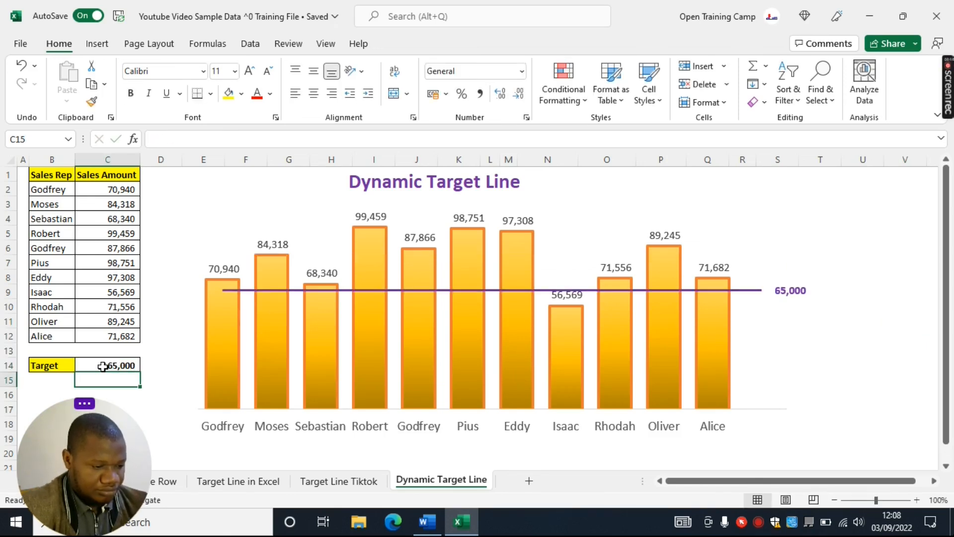
# Set the Target value in cell C14 to 50000 to test the line at a lower level
pyautogui.click(103, 367)
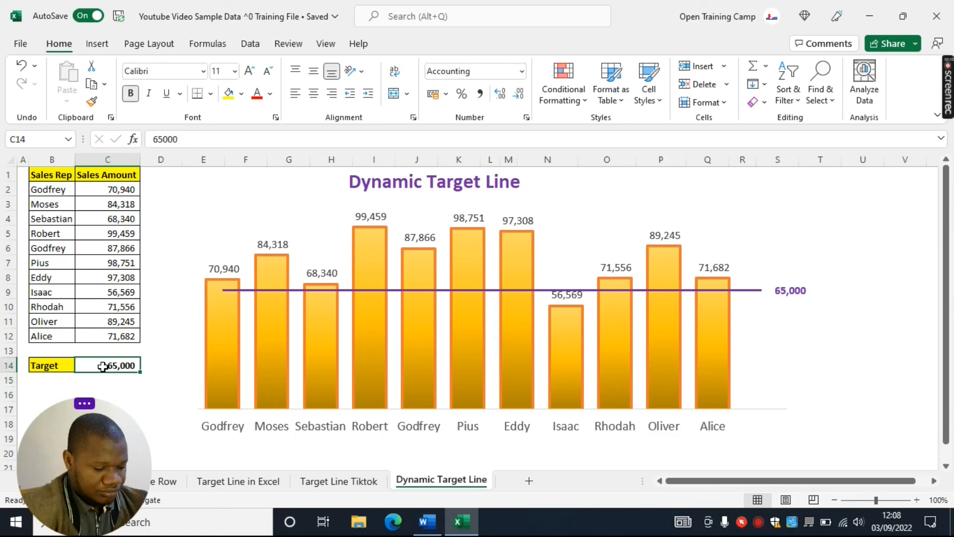
pyautogui.write('50')
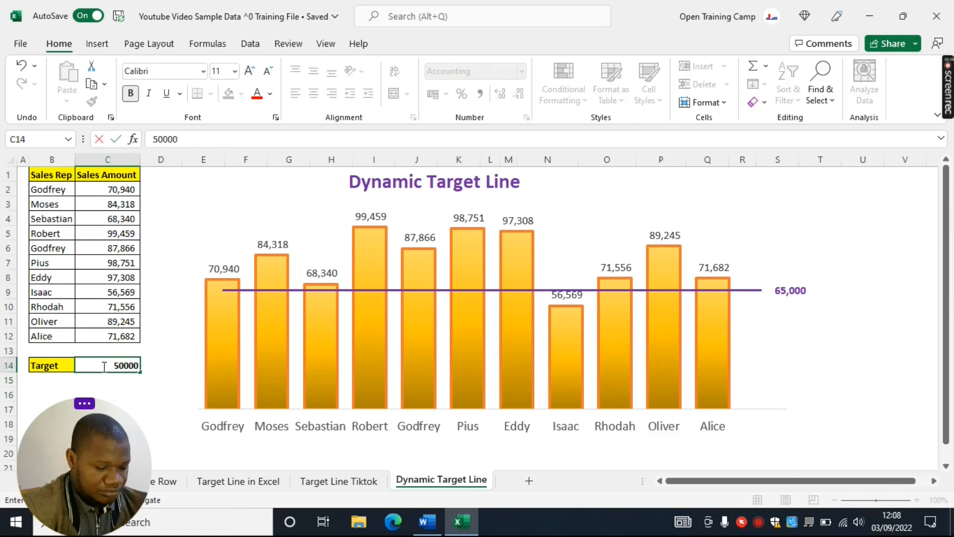
pyautogui.press('Return')
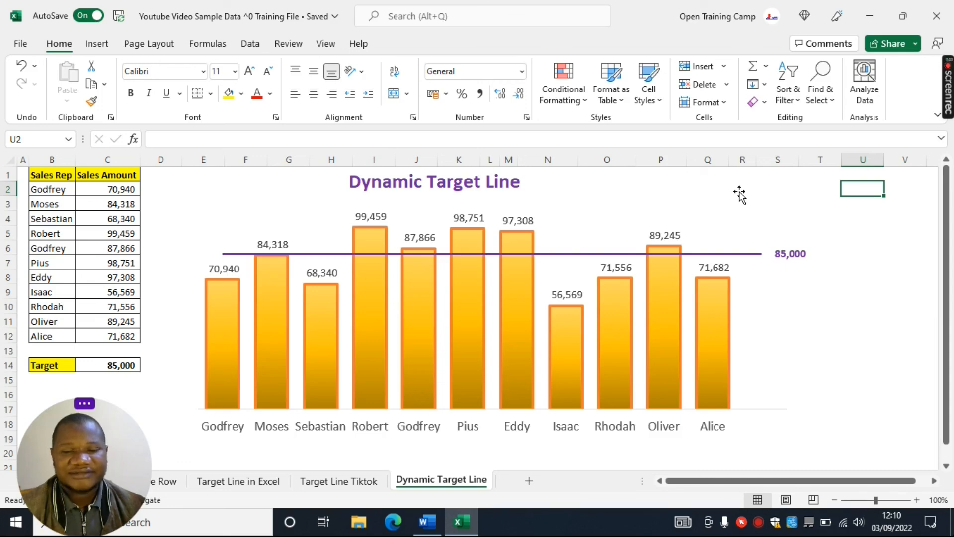
pyautogui.moveTo(945, 87)
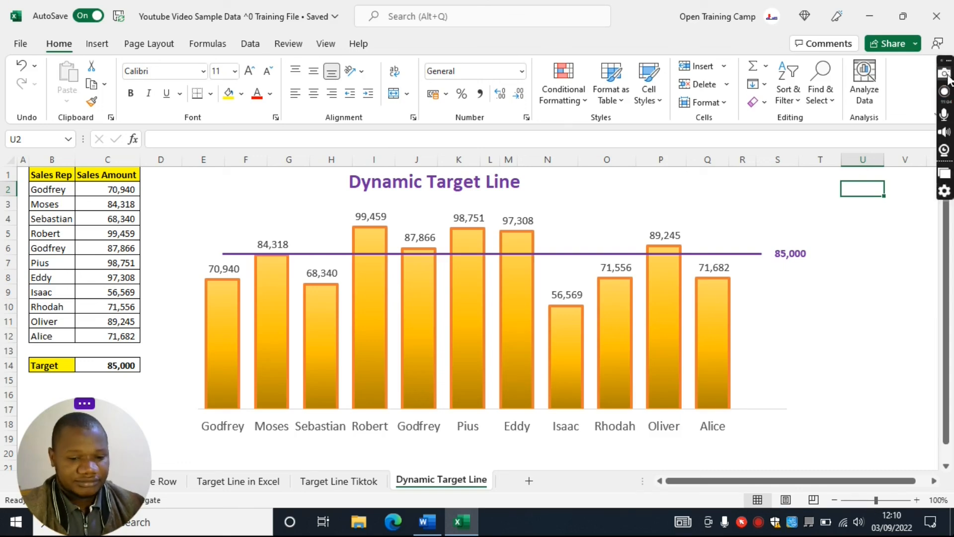